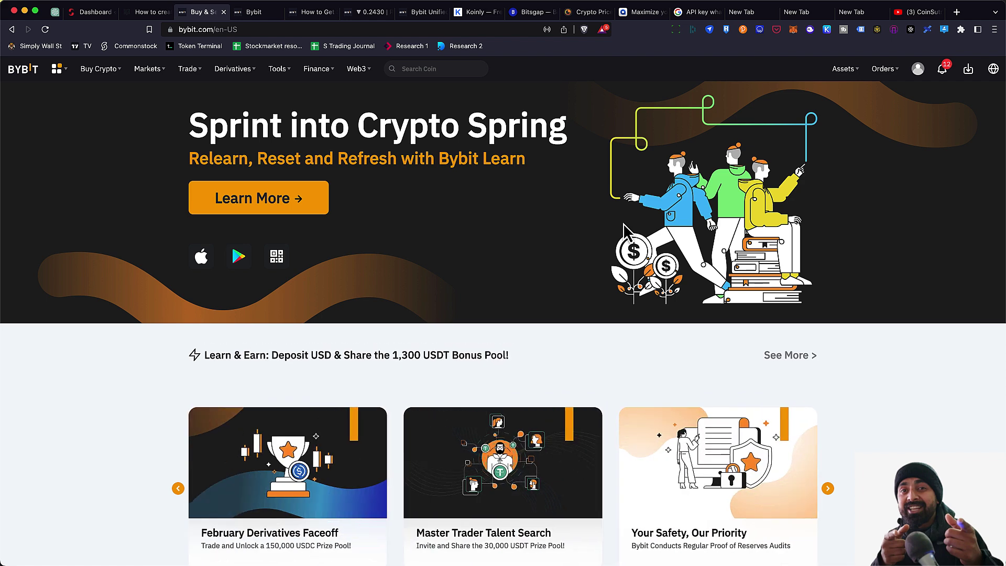
Switch to the CoinSutra YouTube channel's Videos page and bring its banner into view
scroll(624, 223, "down", 2)
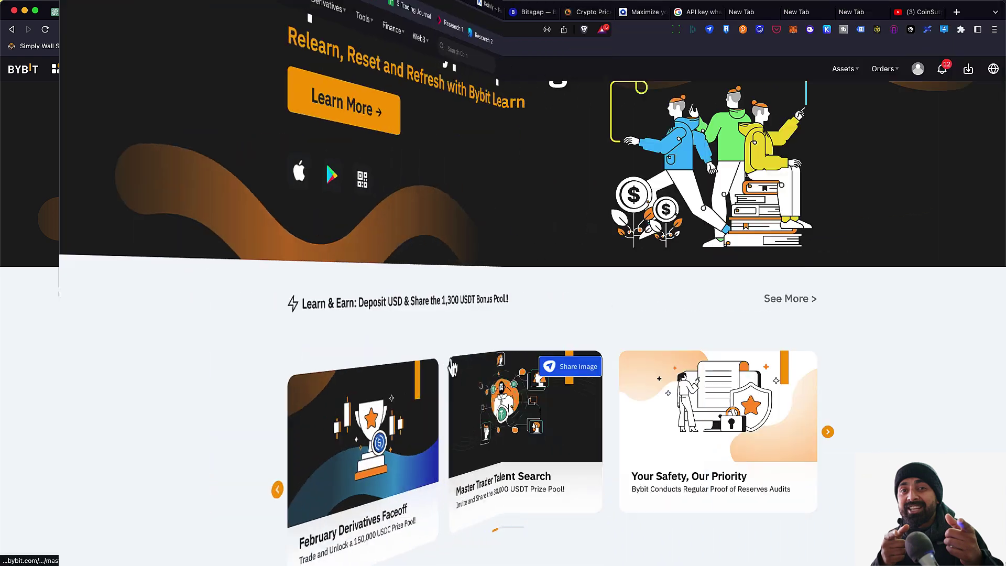
left_click(921, 12)
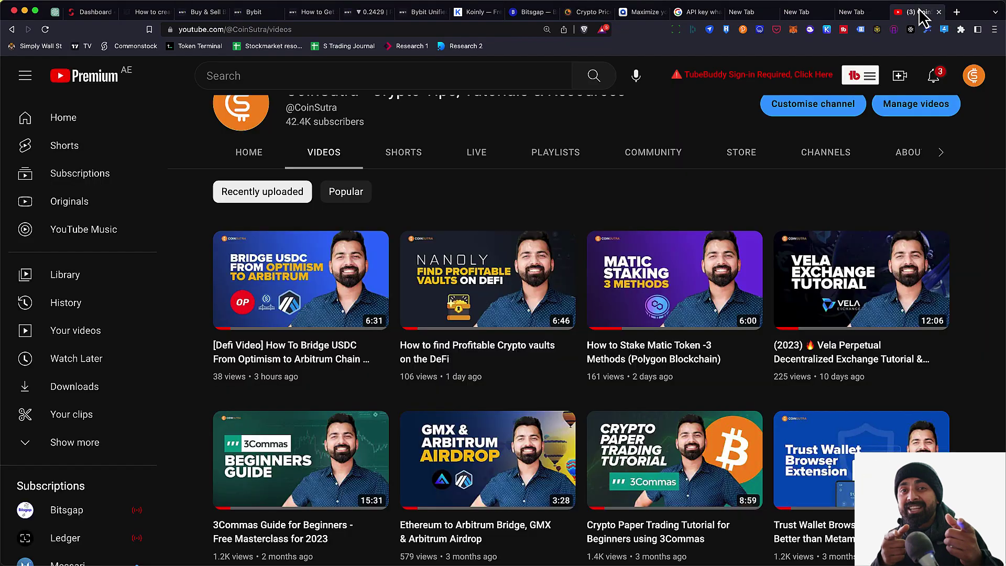
scroll(553, 198, "up", 3)
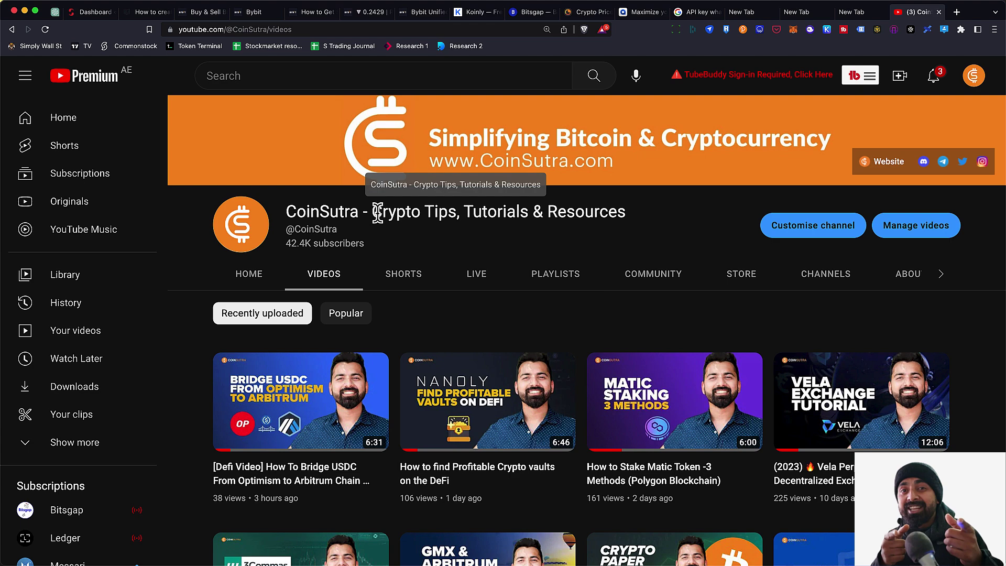
View the Wallarm API key diagram in Google Images, then go back to the Bybit home page
left_click(694, 18)
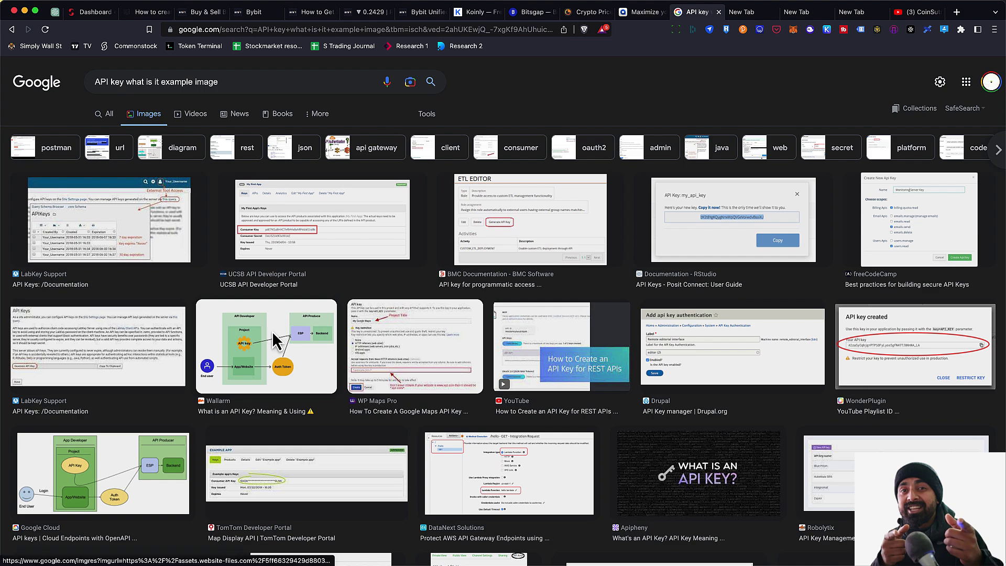
left_click(275, 337)
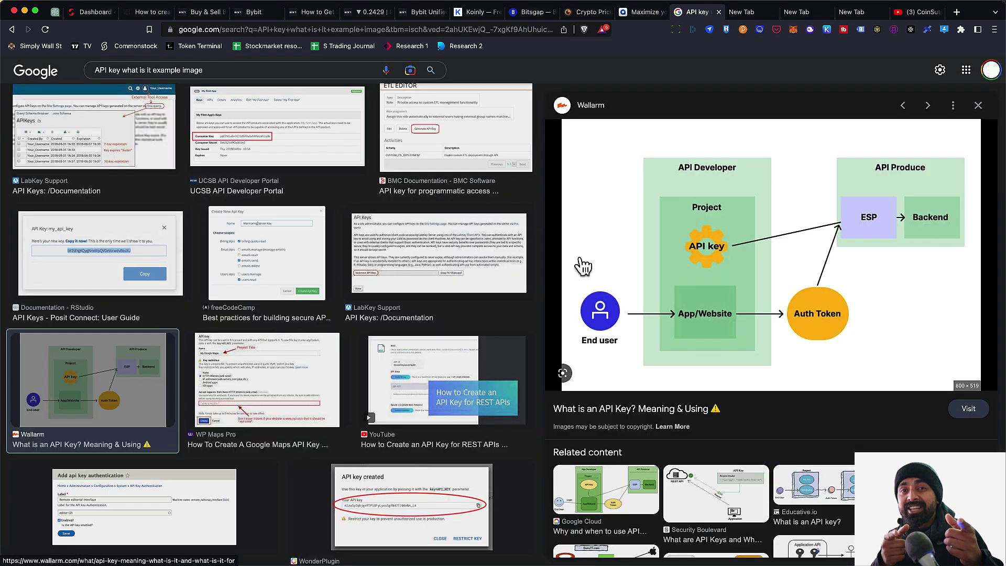
left_click(199, 12)
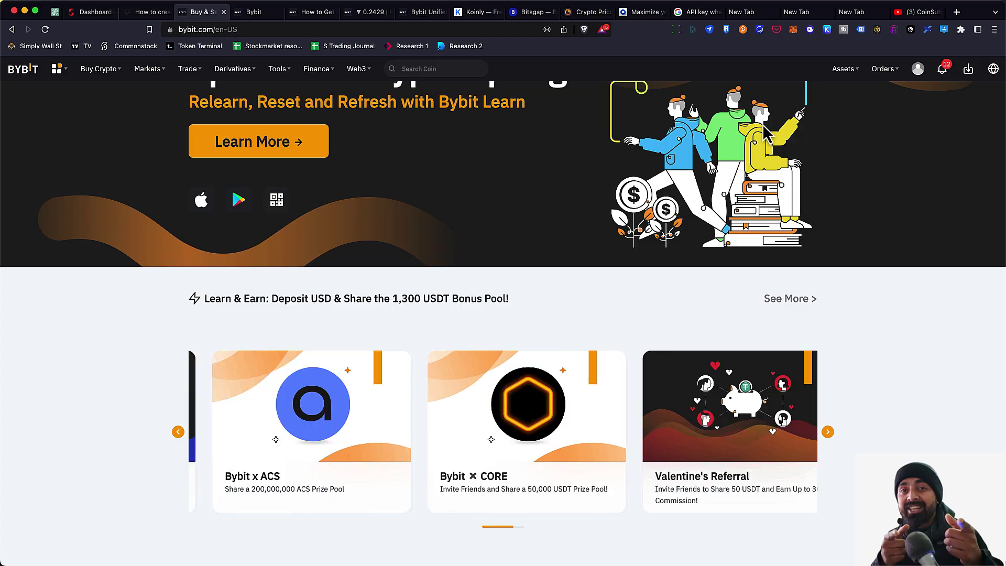
Browse the Bitsgap, CoinStats, Altrady and Koinly homepages, ending back on Bybit's API Management page
left_click(521, 15)
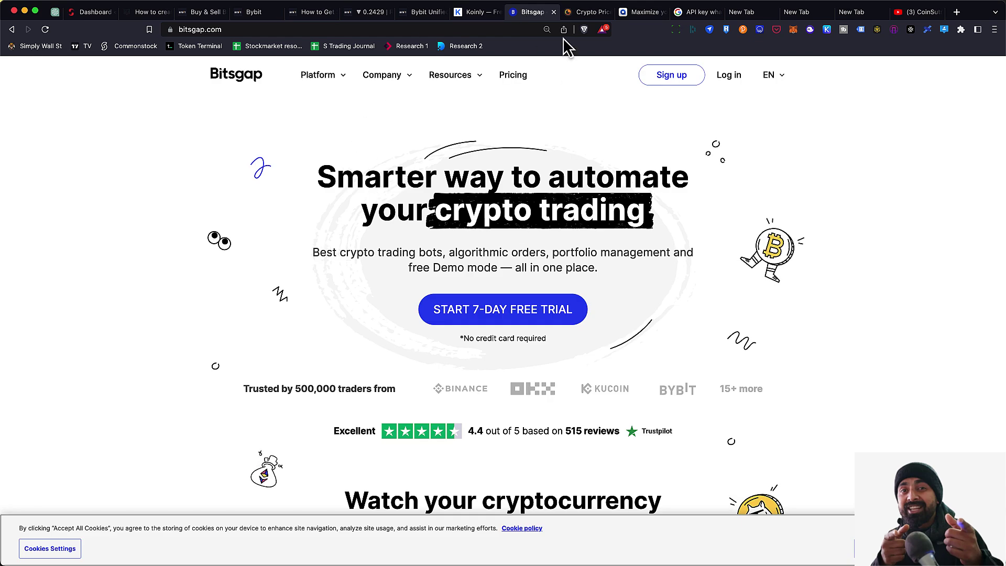
left_click(582, 12)
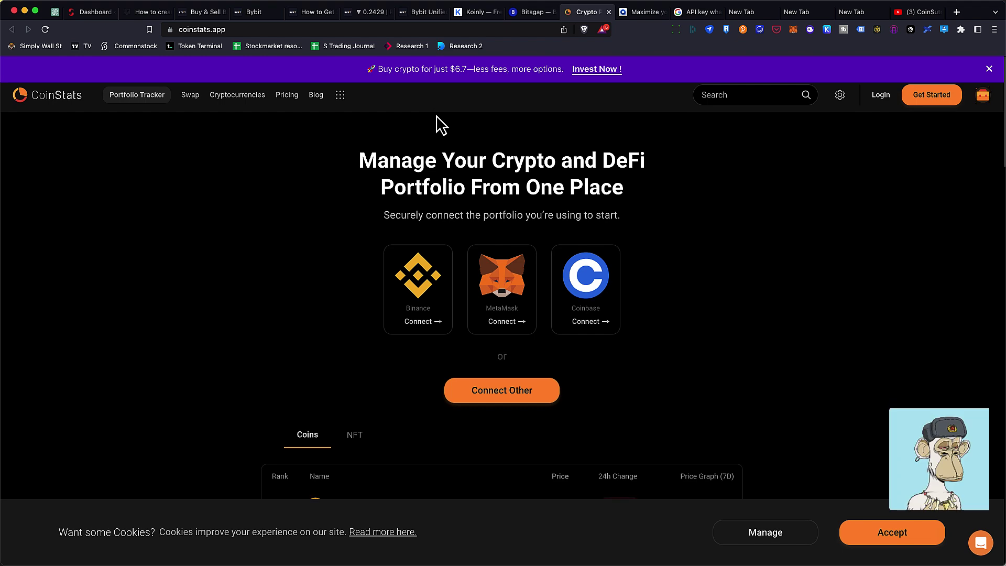
left_click(643, 14)
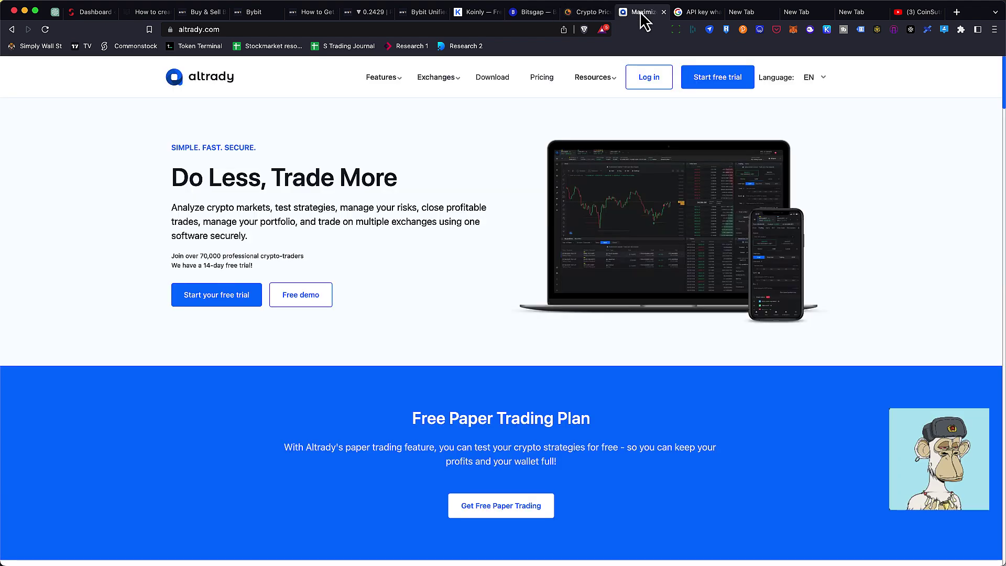
left_click(473, 13)
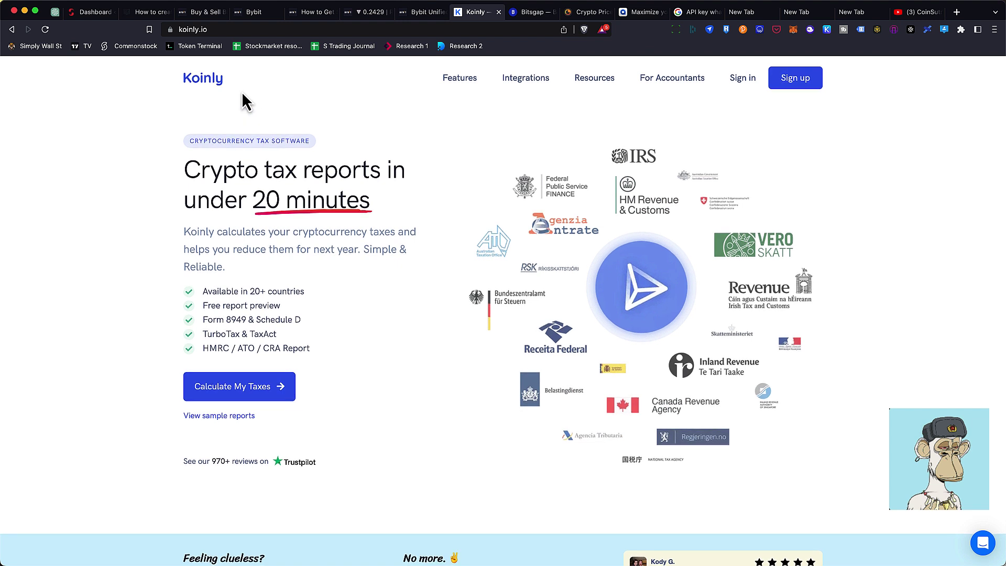
scroll(245, 101, "down", 1)
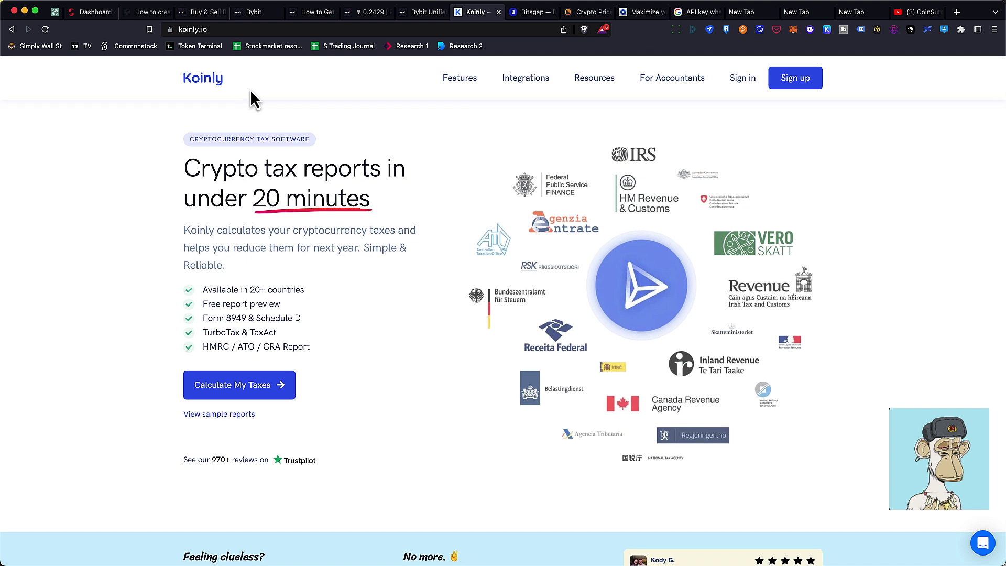
scroll(250, 99, "down", 1)
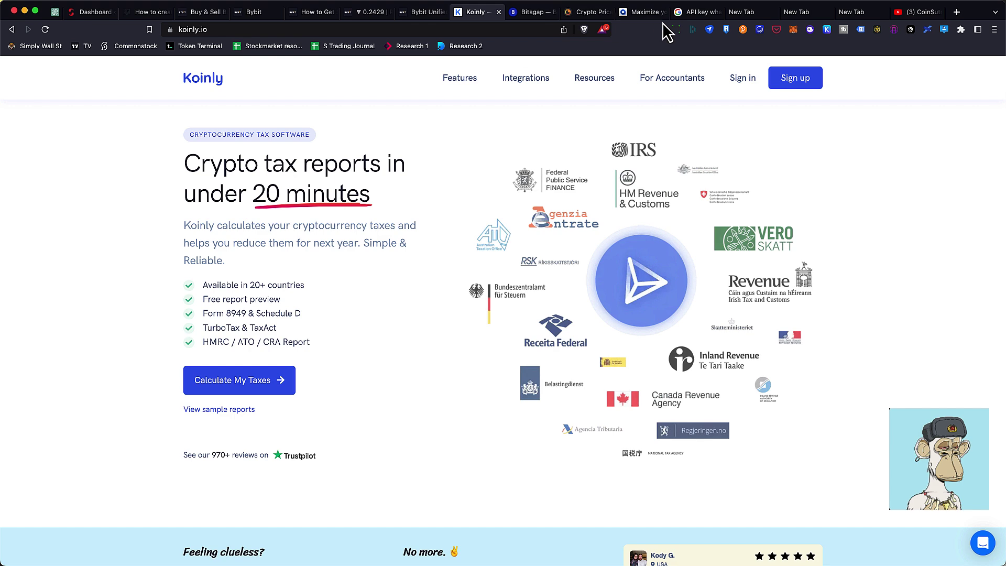
mouse_move(594, 79)
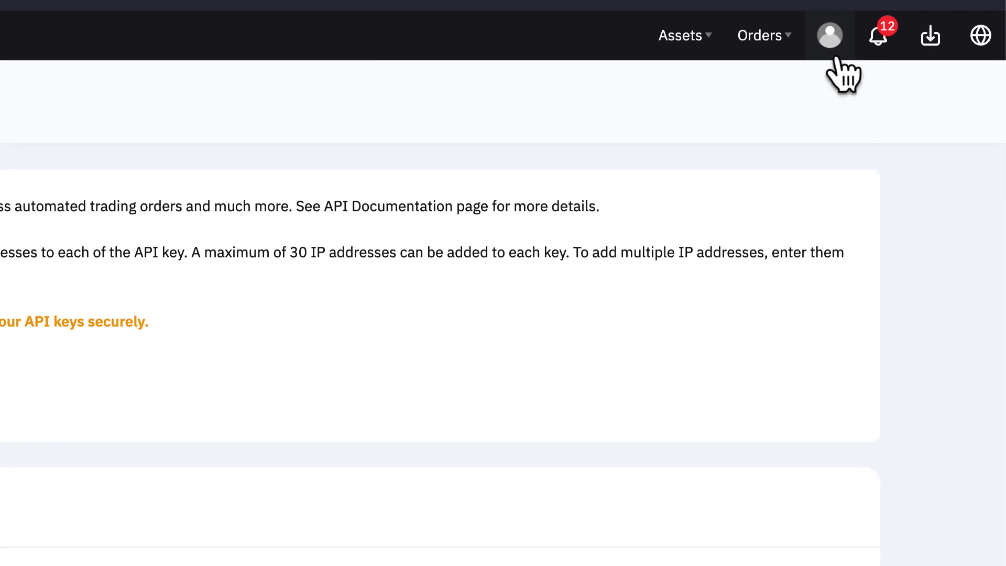
mouse_move(845, 47)
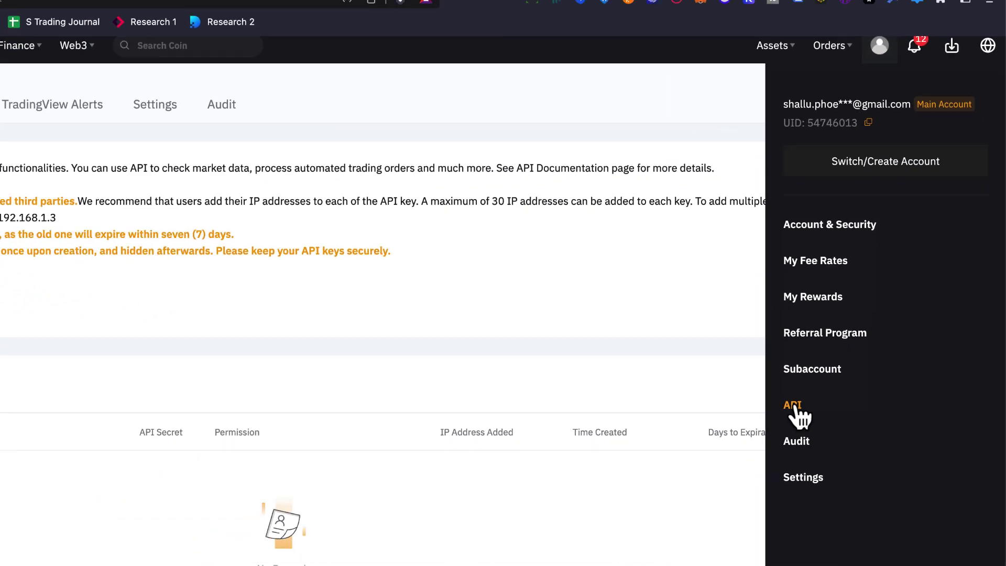
left_click(796, 414)
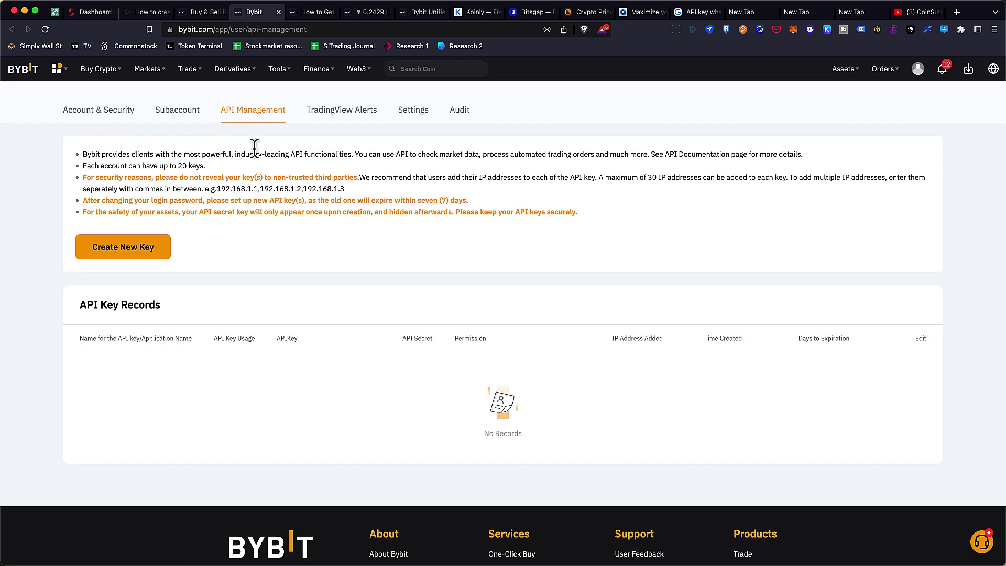
scroll(254, 147, "down", 1)
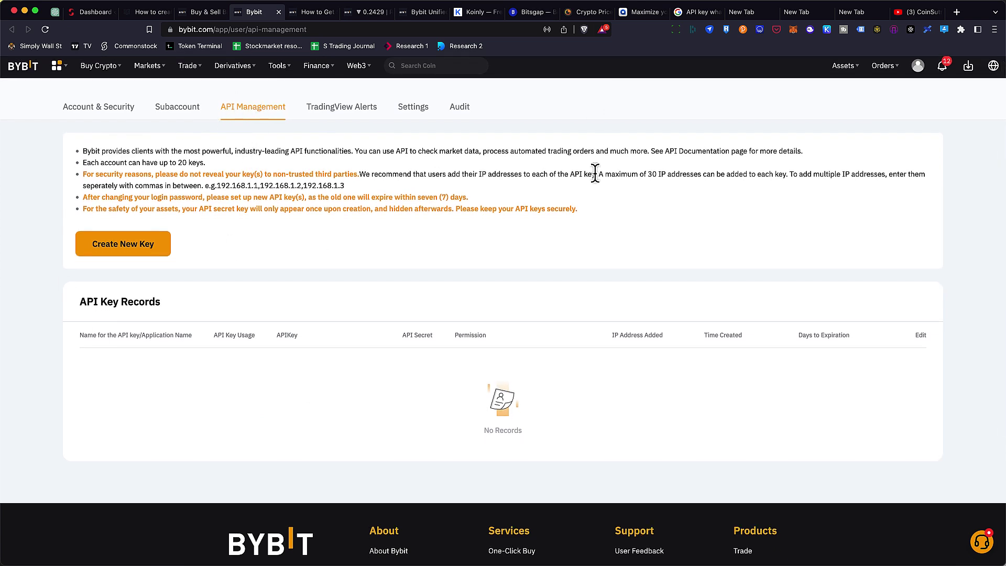
scroll(236, 147, "up", 1)
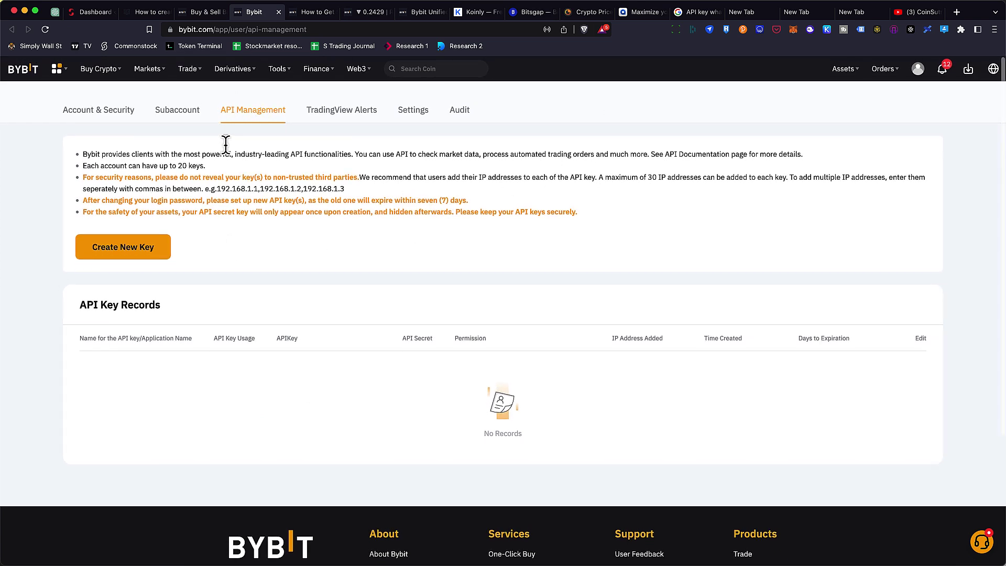
Create a new Bybit API key for third-party applications with Bitsgap as the application
left_click(133, 263)
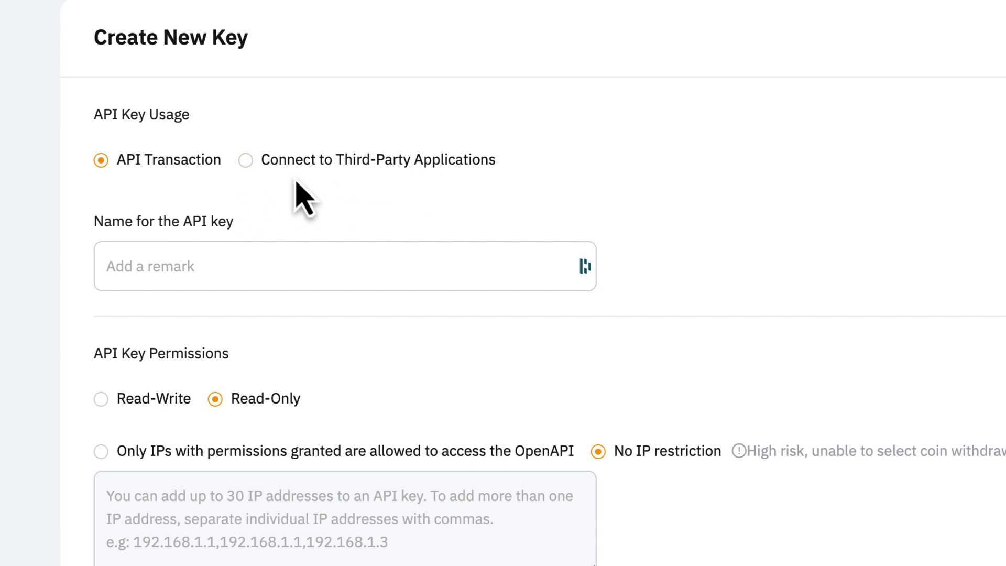
left_click(246, 151)
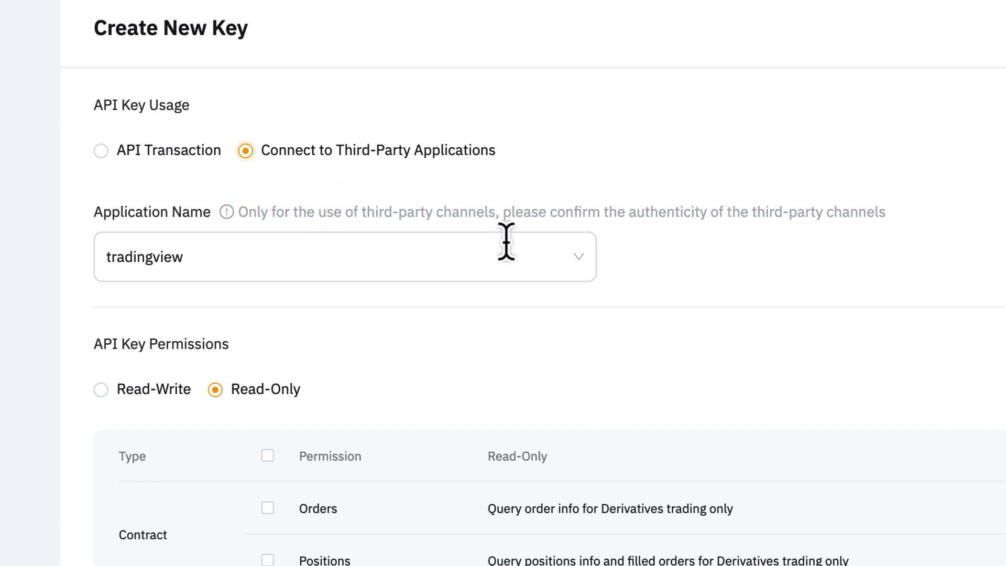
left_click(575, 245)
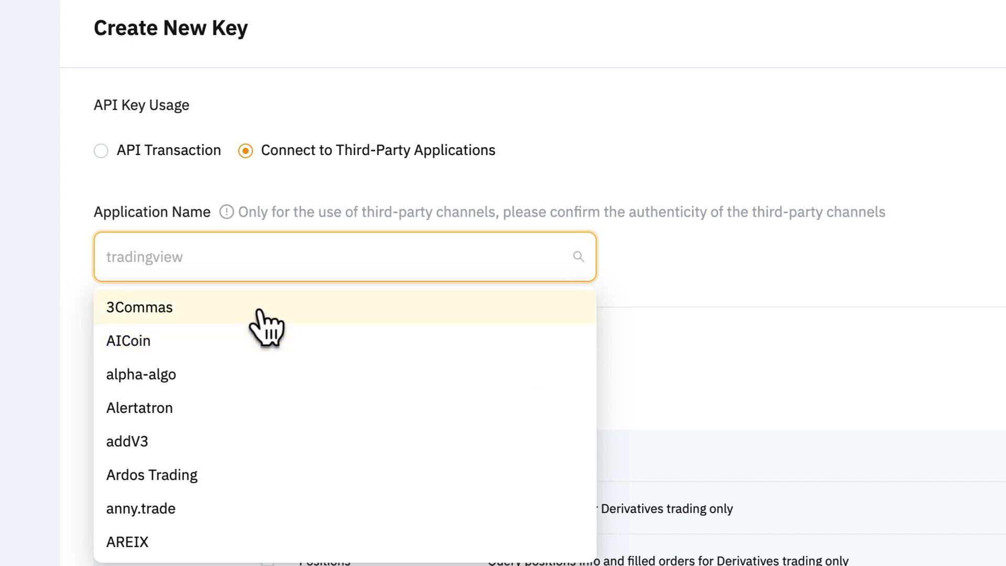
scroll(285, 388, "down", 5)
scroll(283, 419, "down", 6)
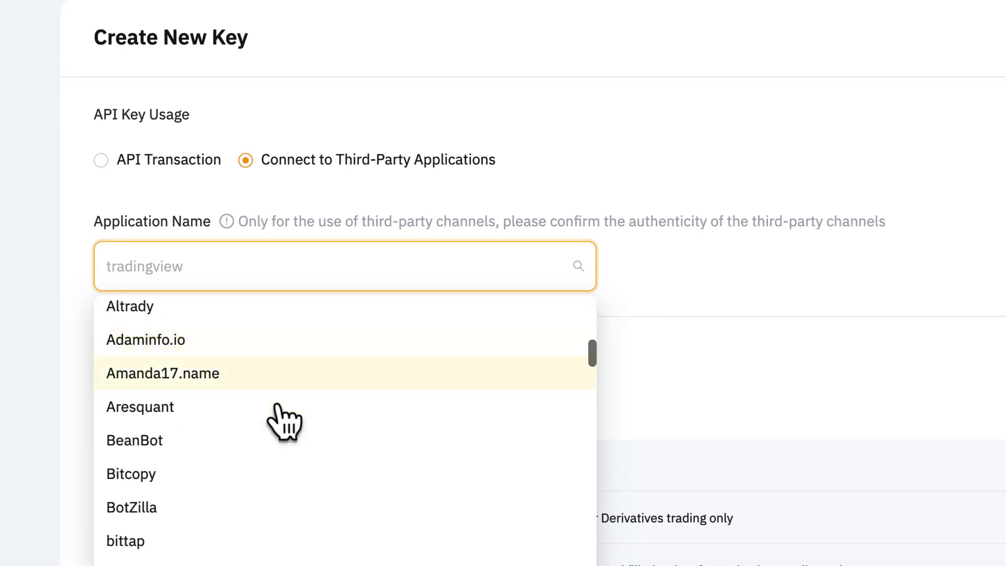
scroll(283, 419, "up", 4)
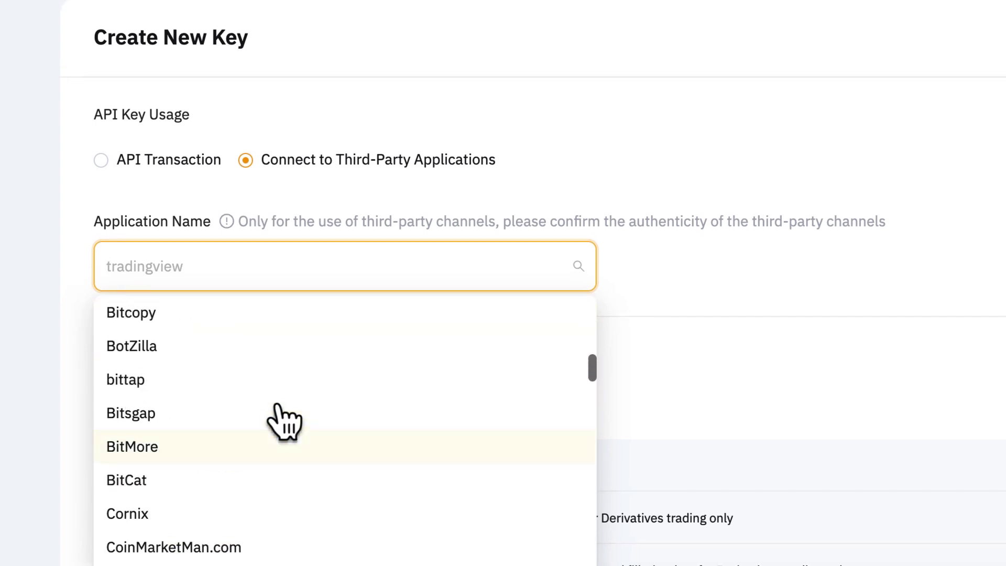
scroll(175, 445, "down", 1)
left_click(167, 414)
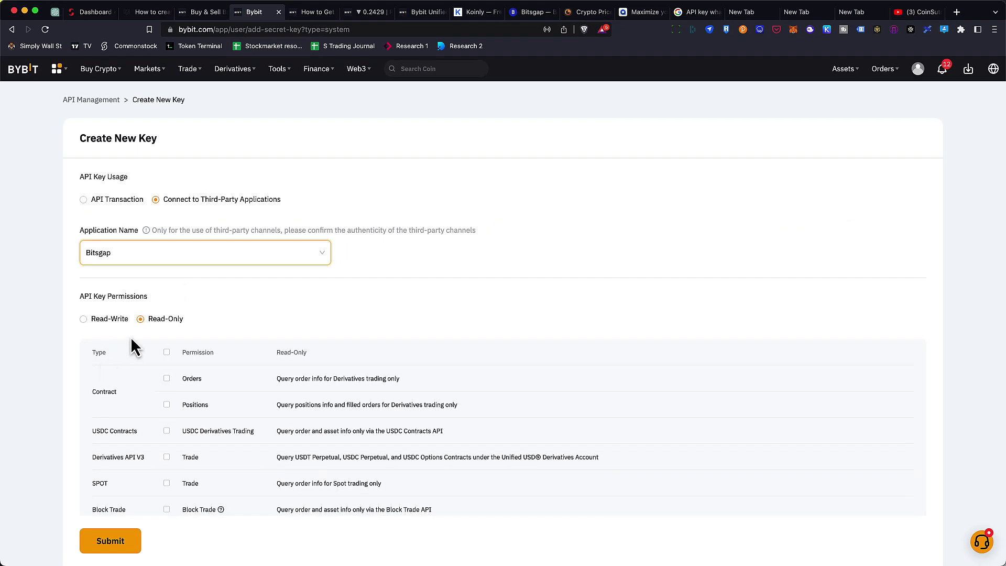
Check the Koinly, Altrady and Bitsgap sites, then set the Bitsgap key to Read-Write
scroll(113, 314, "down", 3)
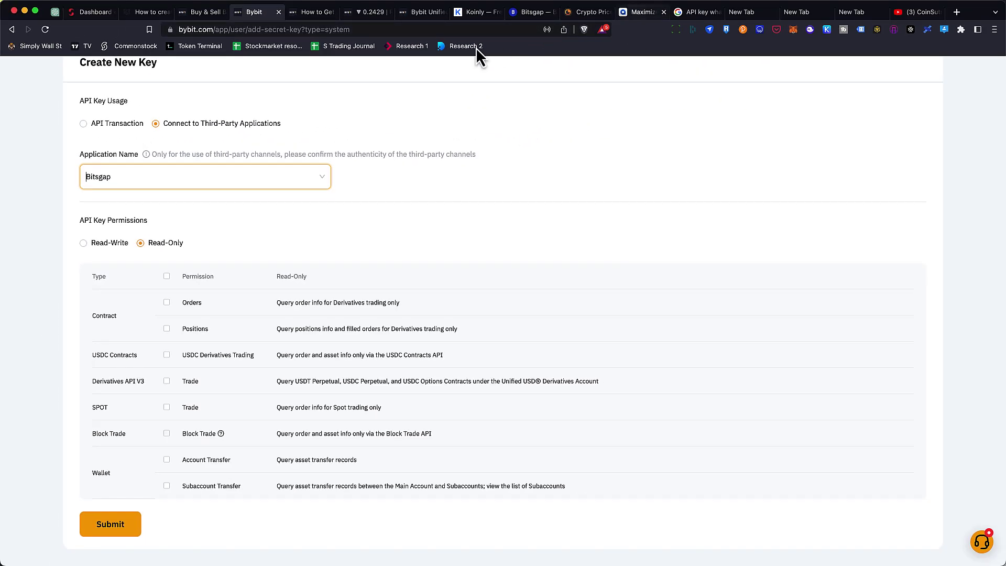
left_click(475, 12)
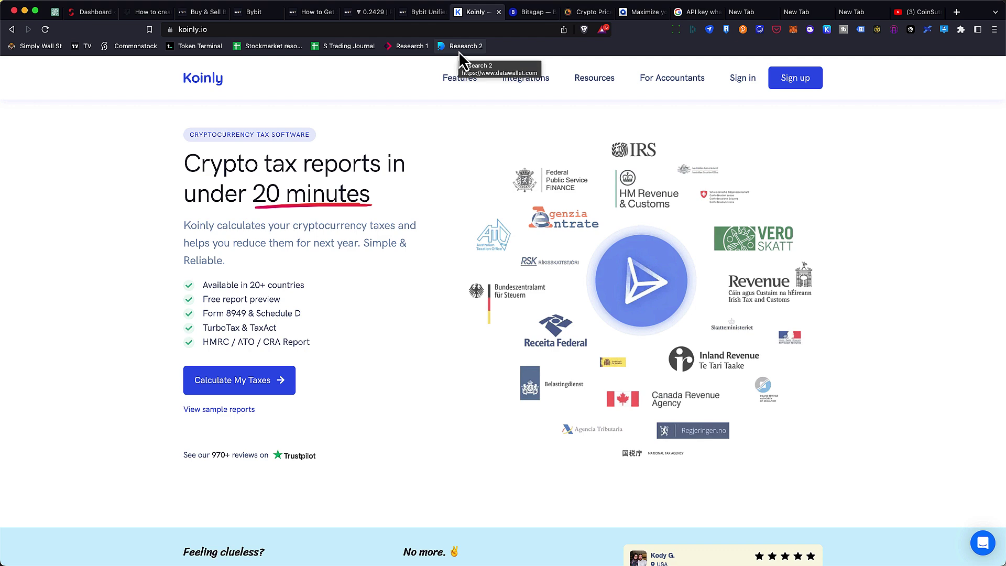
left_click(261, 13)
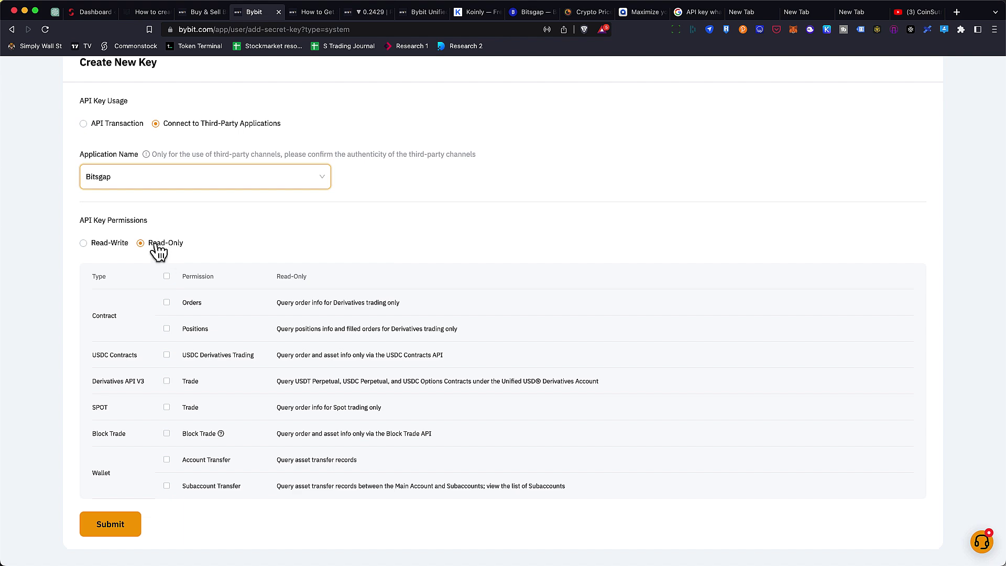
scroll(436, 178, "down", 1)
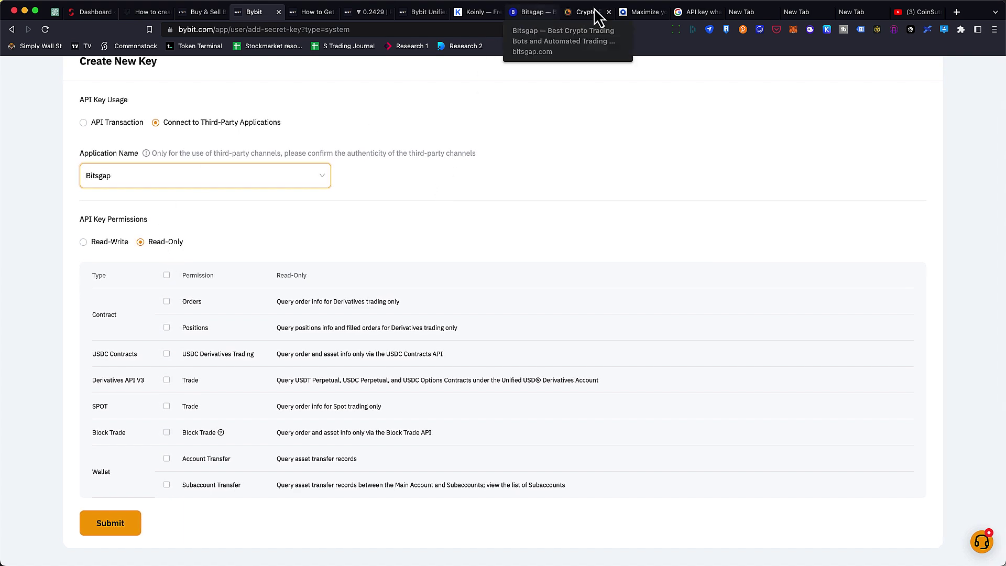
left_click(636, 12)
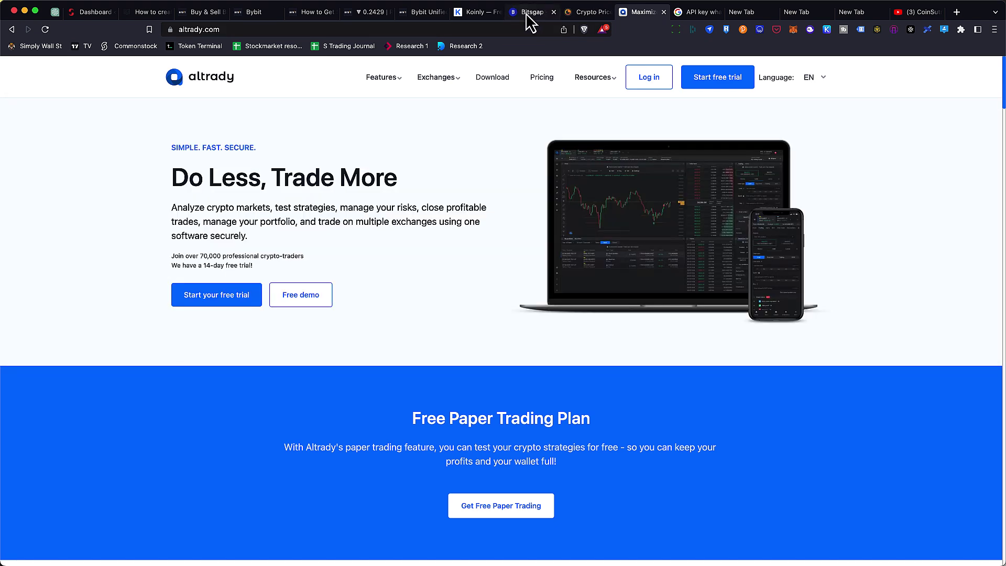
left_click(531, 13)
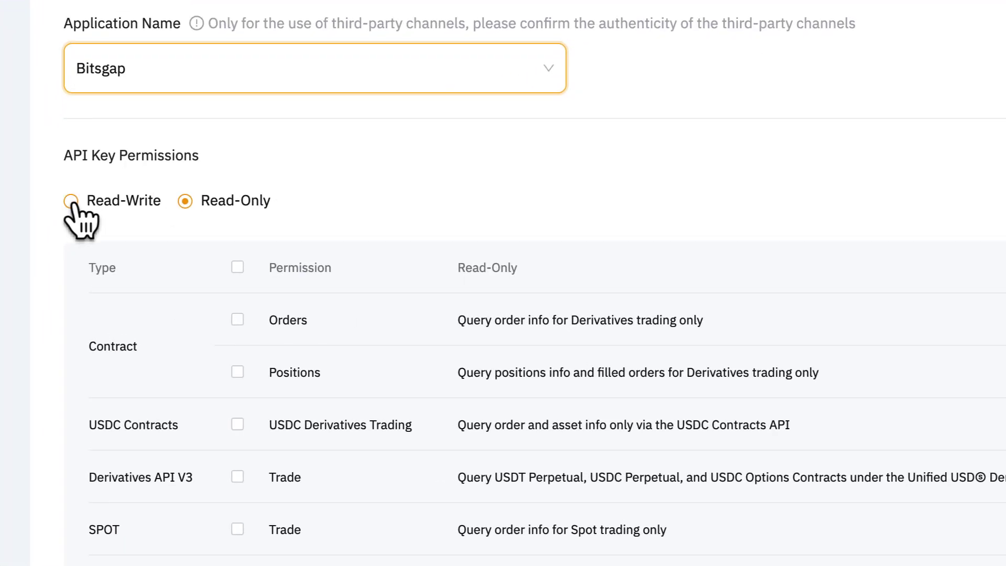
left_click(70, 201)
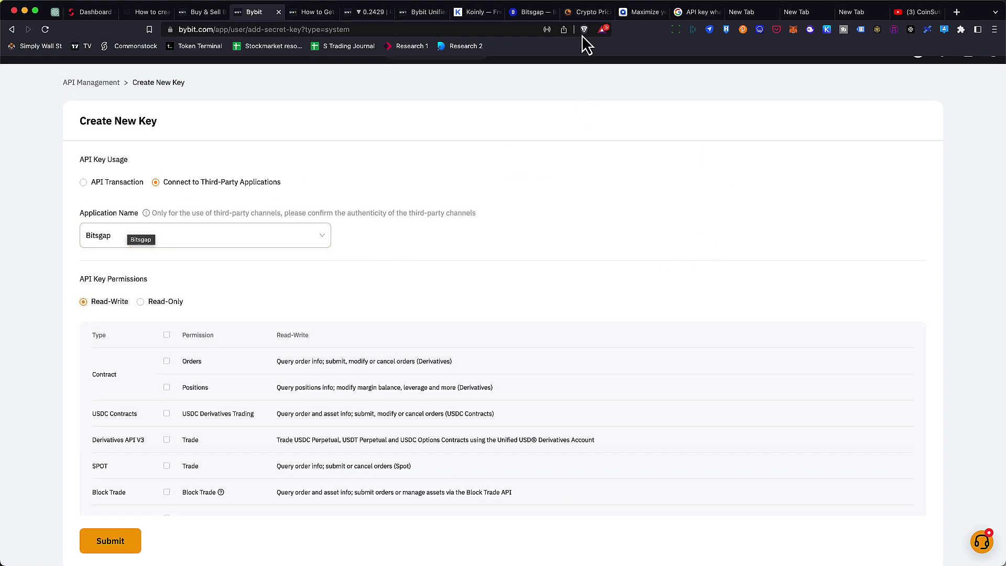
Glance at the CoinStats and Koinly sites, then scroll Bybit's Create New Key form down to its permissions
left_click(583, 13)
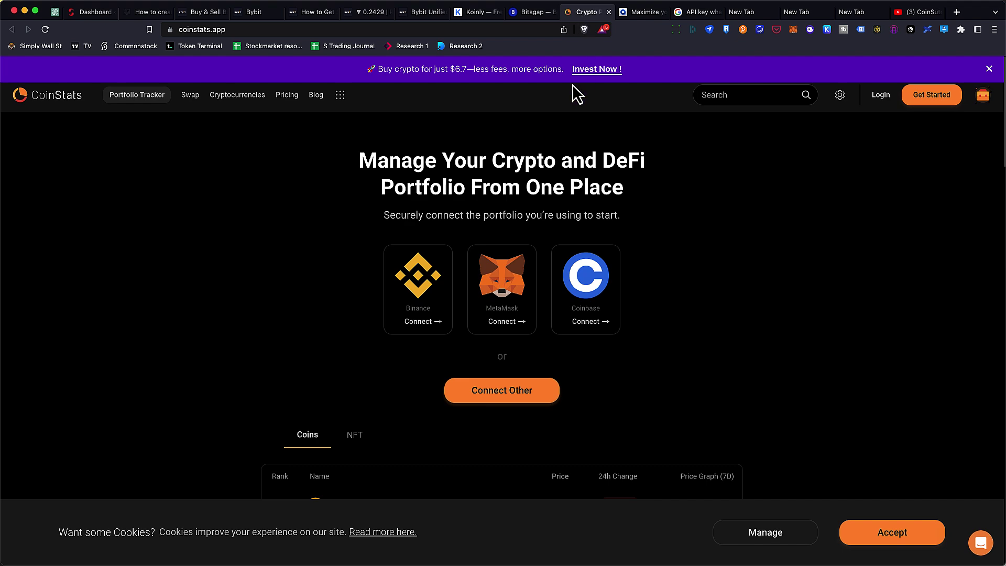
left_click(476, 12)
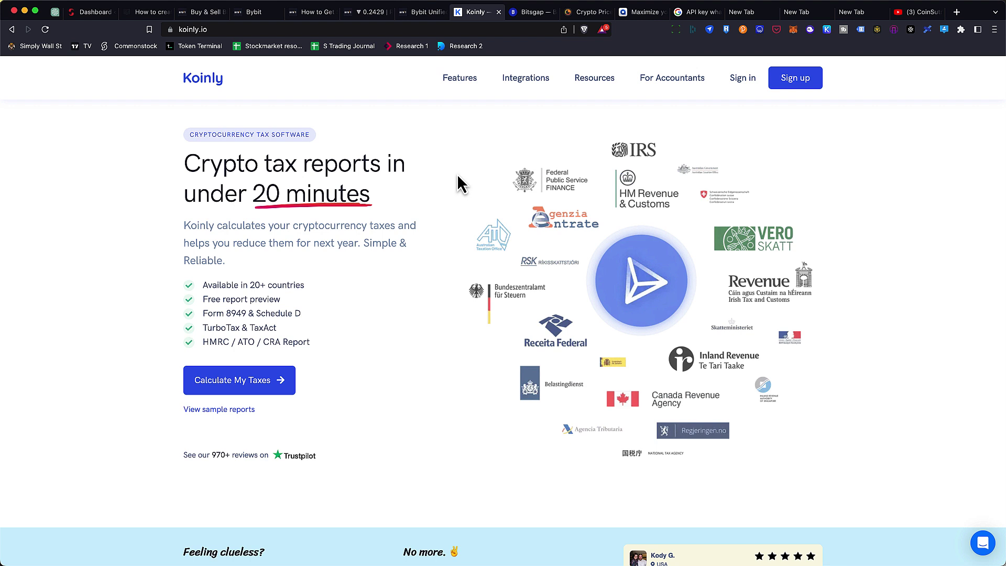
left_click(245, 12)
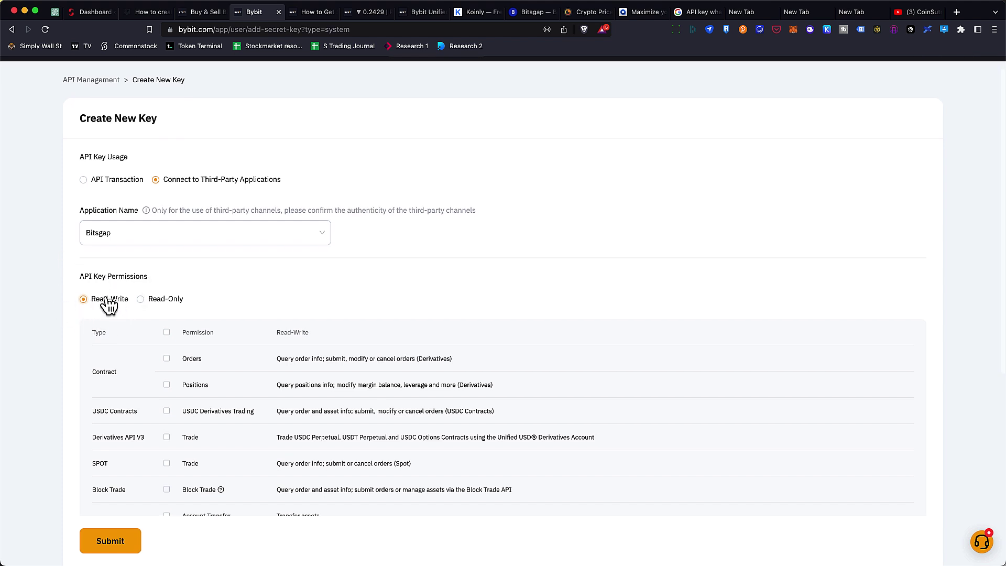
scroll(107, 297, "down", 3)
scroll(100, 213, "down", 1)
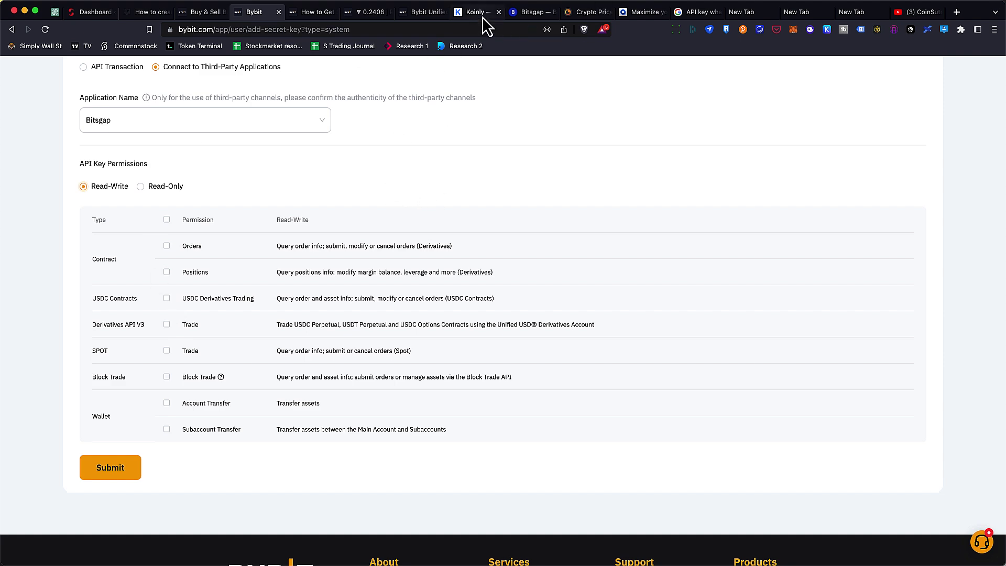
Open Altrady's Exchange Account API Keys settings listing Binance, Binance Futures and Gate.io
left_click(629, 12)
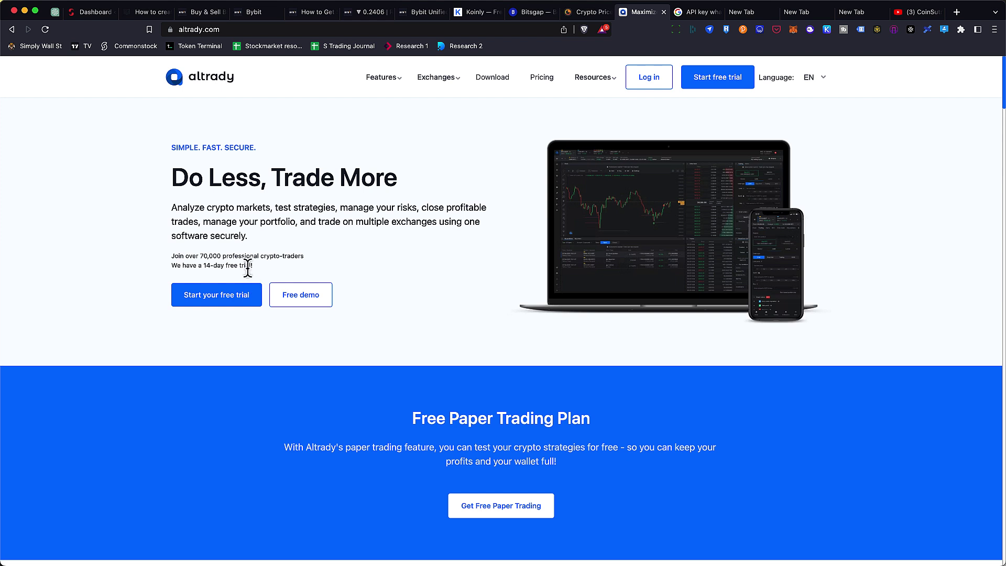
mouse_move(561, 287)
scroll(559, 279, "down", 1)
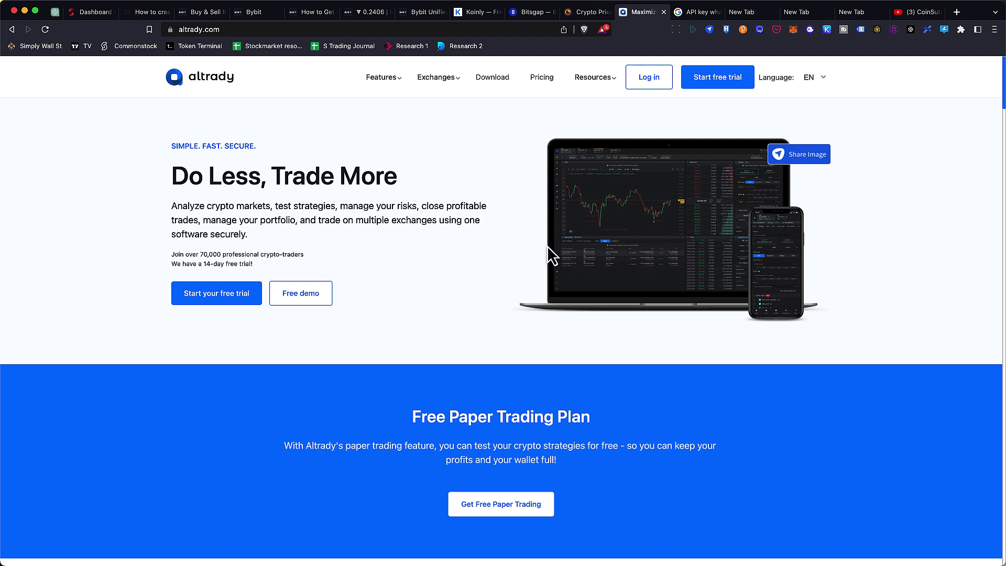
scroll(550, 256, "down", 1)
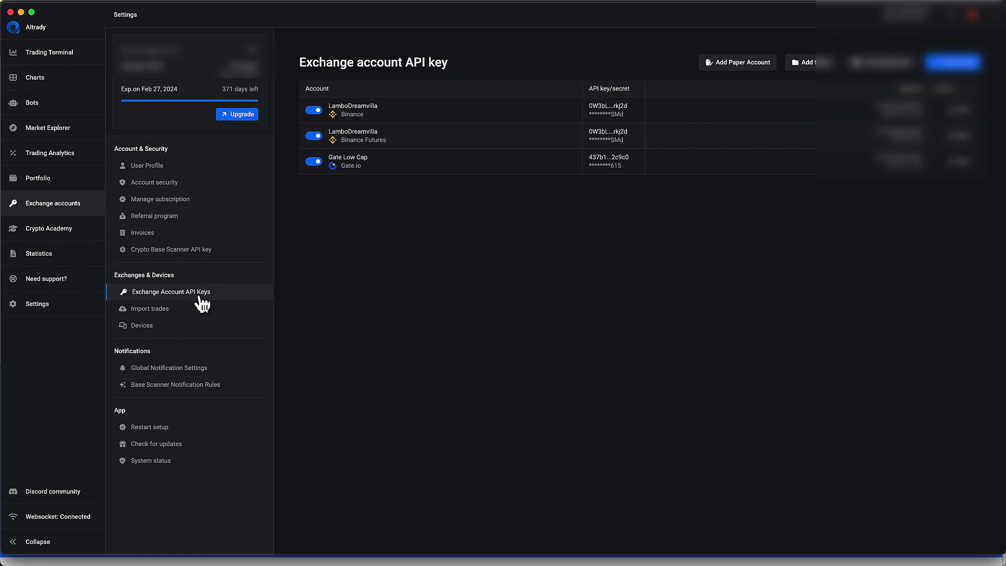
Add a new Altrady exchange account, searching 'bybit' and selecting ByBit as the exchange
left_click(952, 65)
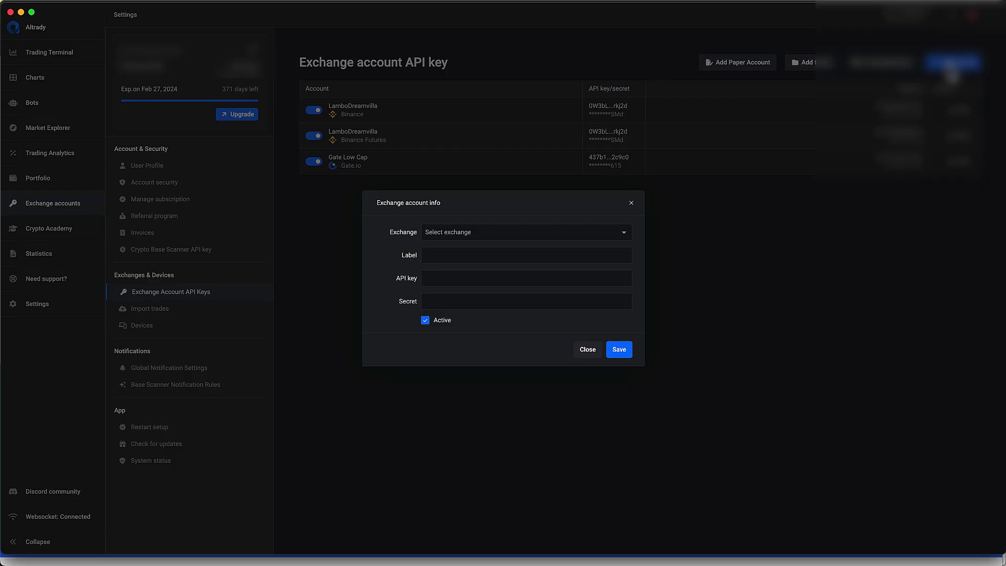
left_click(625, 234)
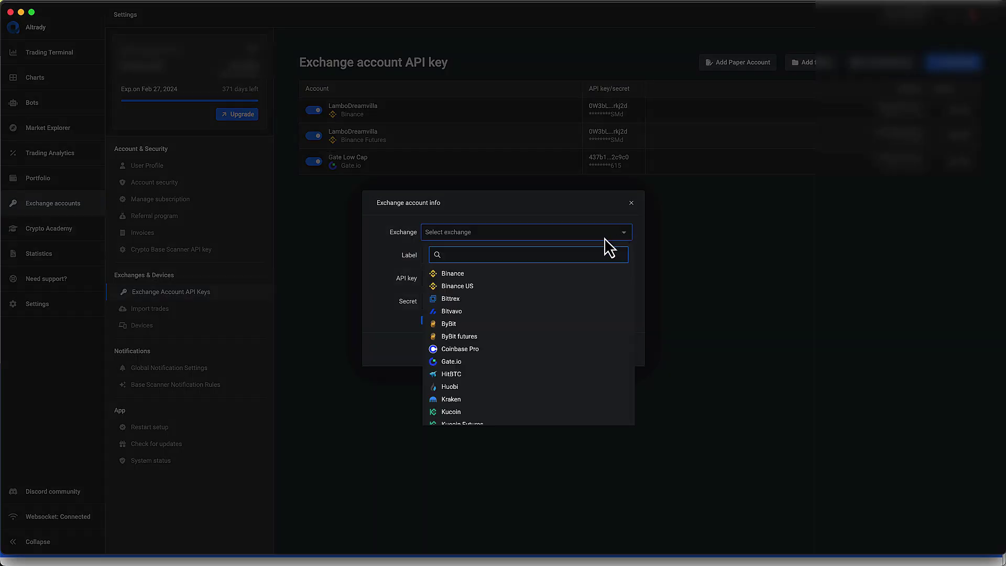
type("bybit")
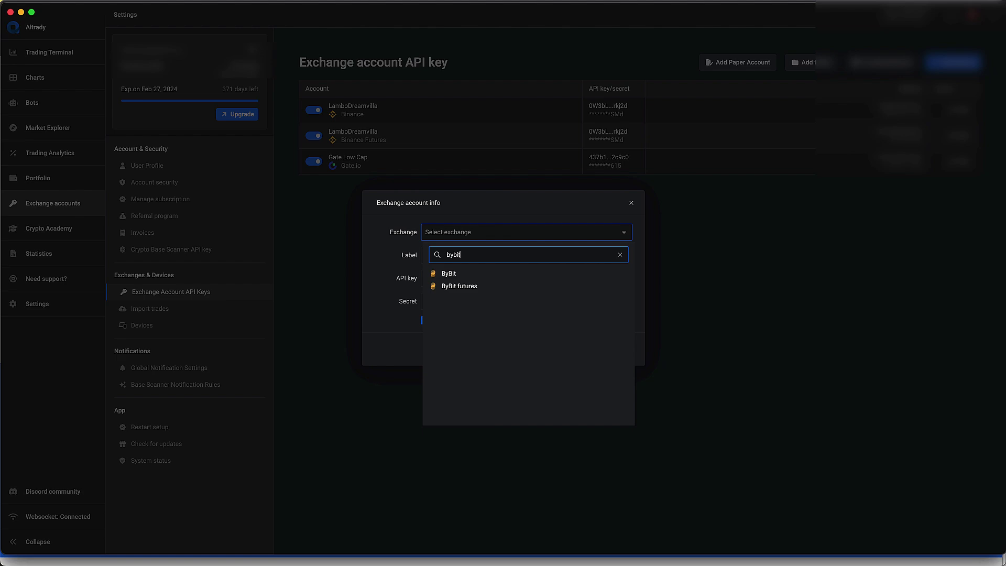
left_click(446, 274)
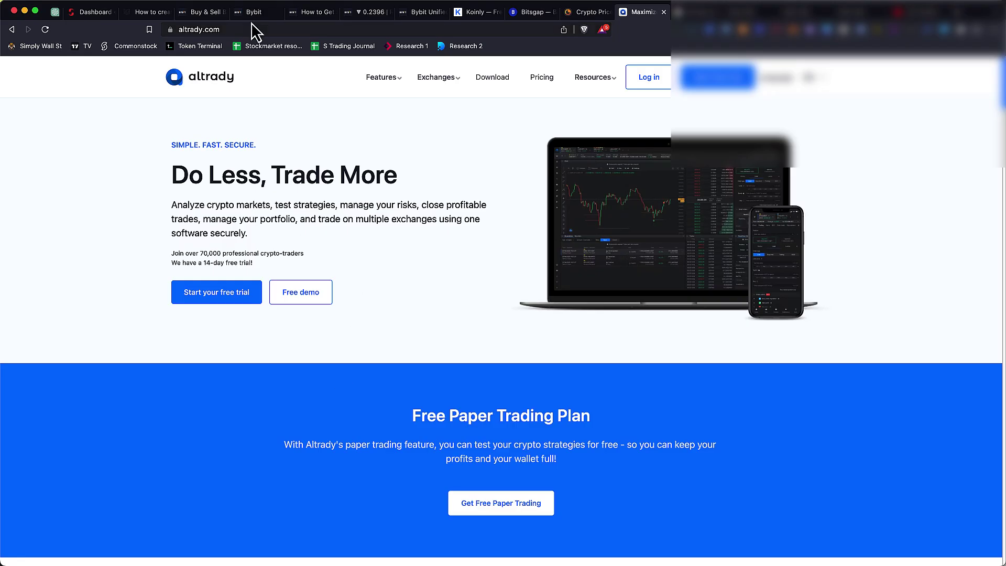
Choose API Transaction as the key usage and name the key 'Altrady'
left_click(255, 15)
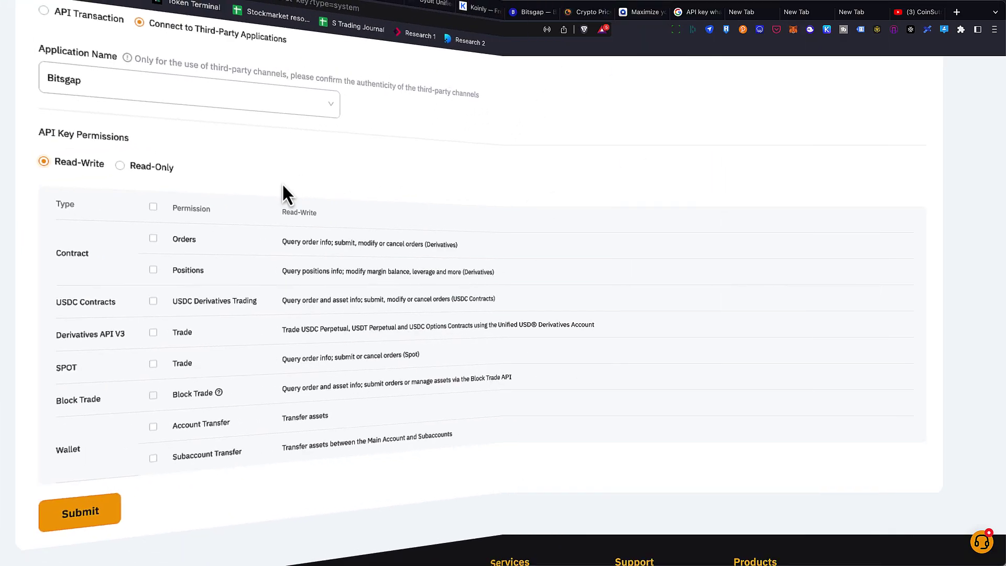
scroll(115, 142, "up", 2)
left_click(84, 112)
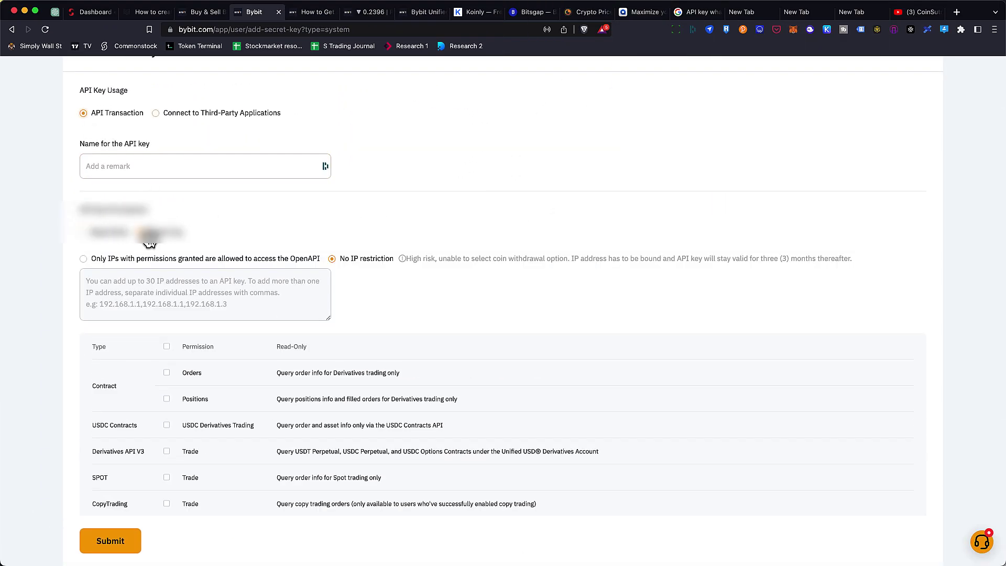
left_click(134, 165)
key("Escape")
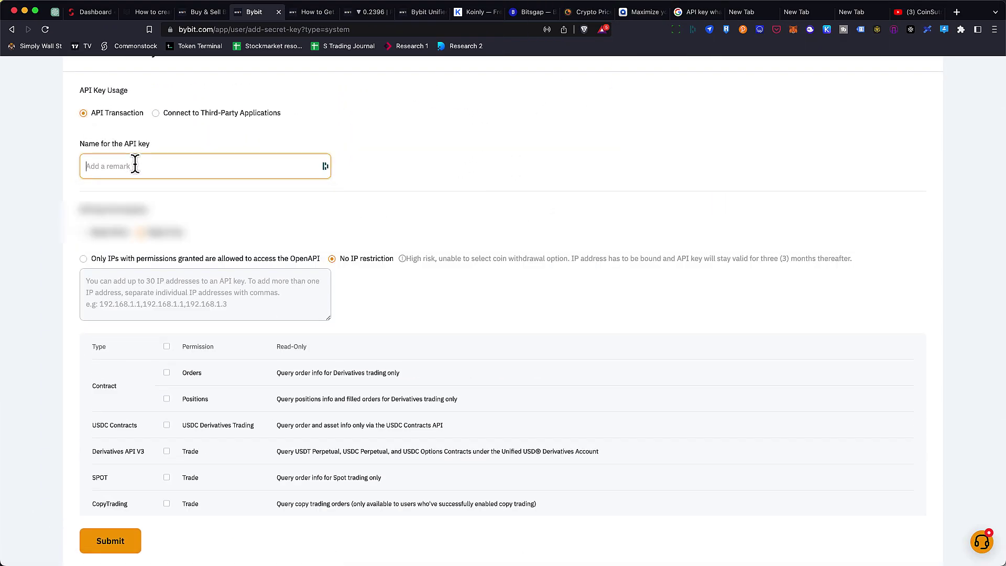
type("Altrady")
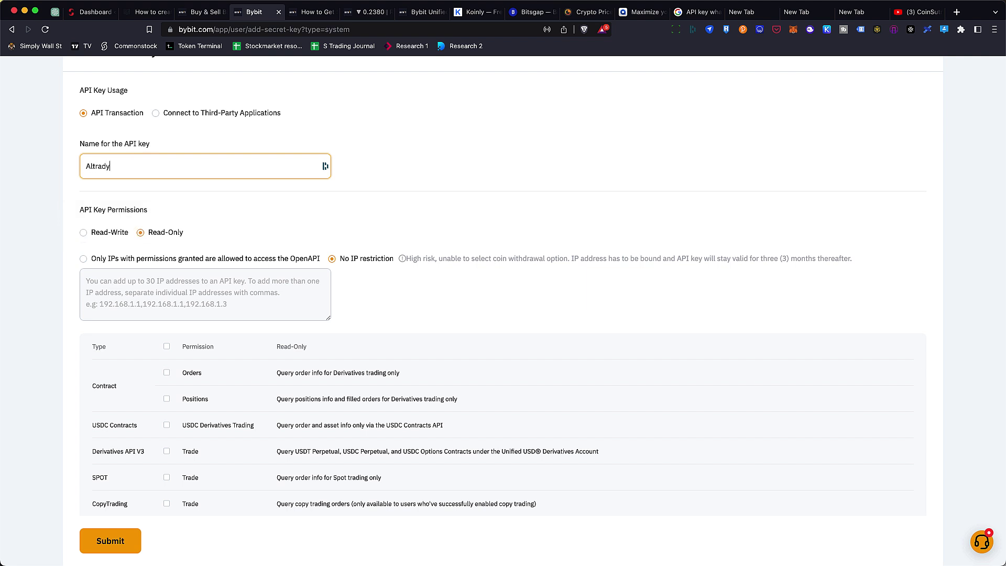
scroll(183, 198, "down", 1)
left_click(182, 190)
Give the Altrady key Read-Write permissions, noting the three-month validity warning
scroll(233, 225, "down", 2)
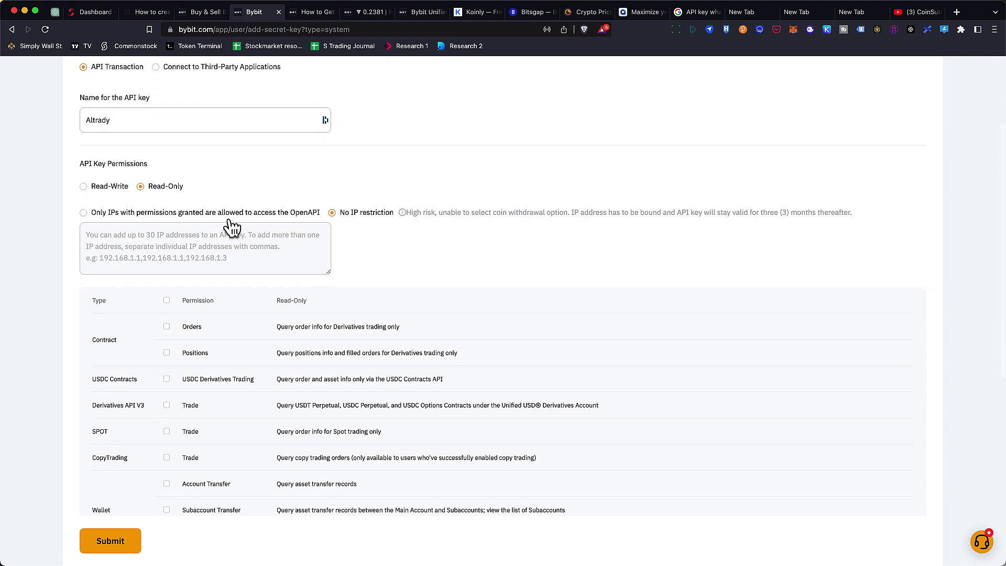
left_click(85, 187)
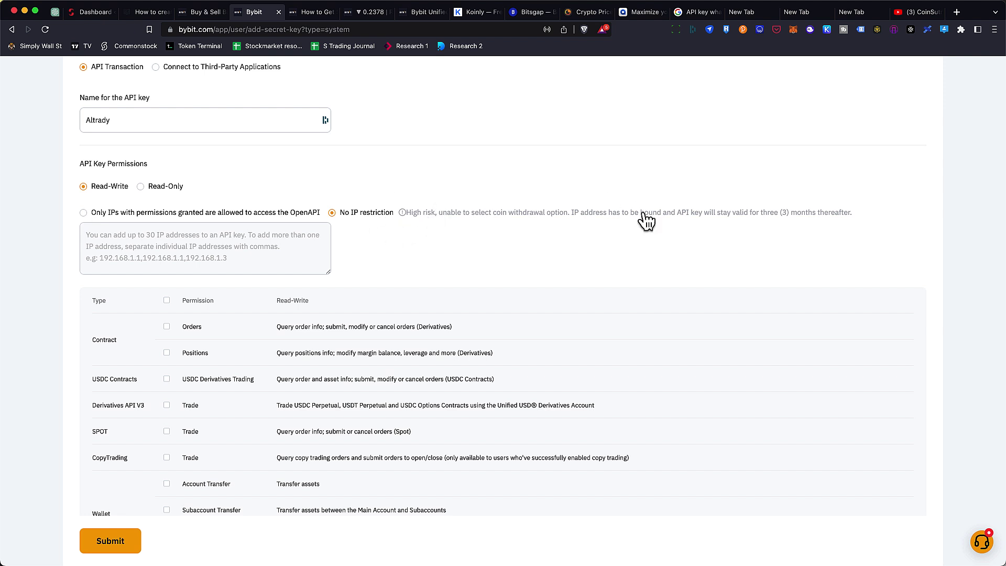
left_click_drag(681, 217, 850, 220)
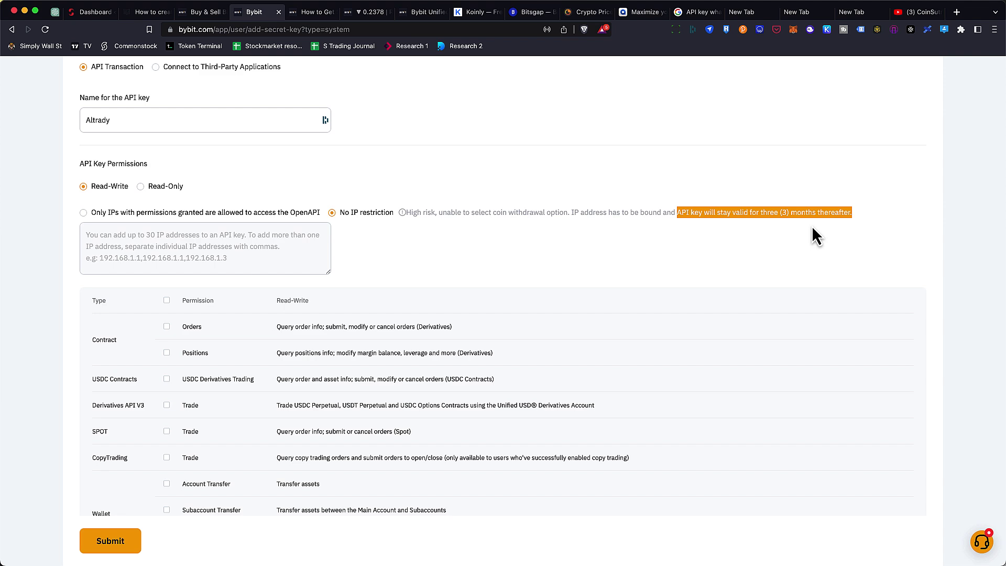
Restrict access to whitelisted IPs only and paste Altrady's IP address list
left_click(83, 212)
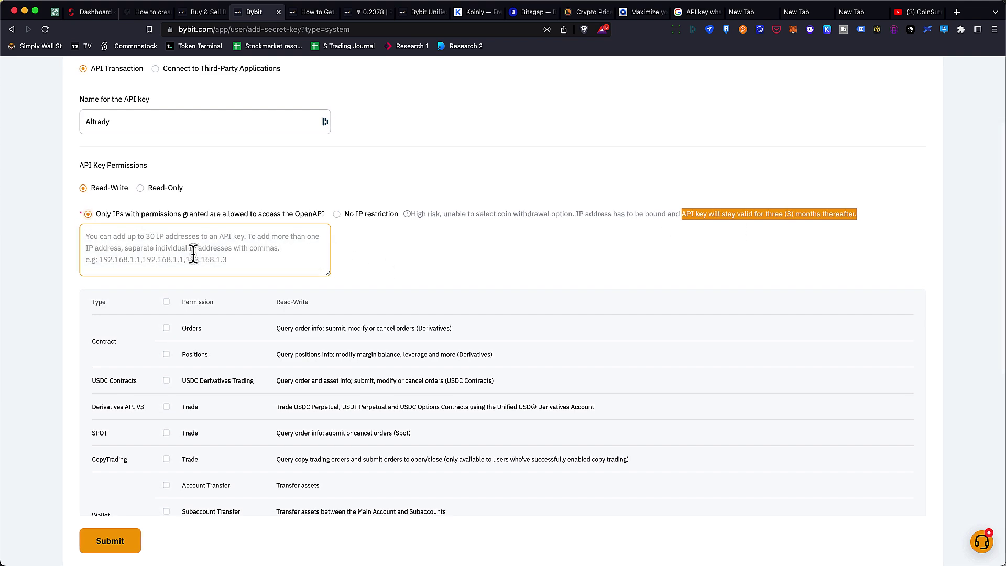
scroll(251, 254, "up", 1)
left_click(138, 230)
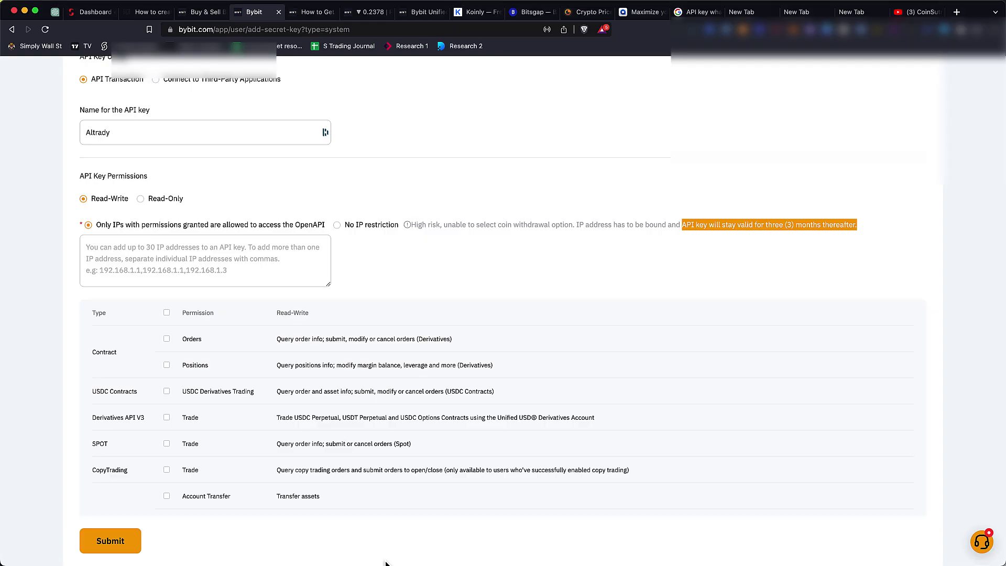
left_click(134, 281)
key("super+v")
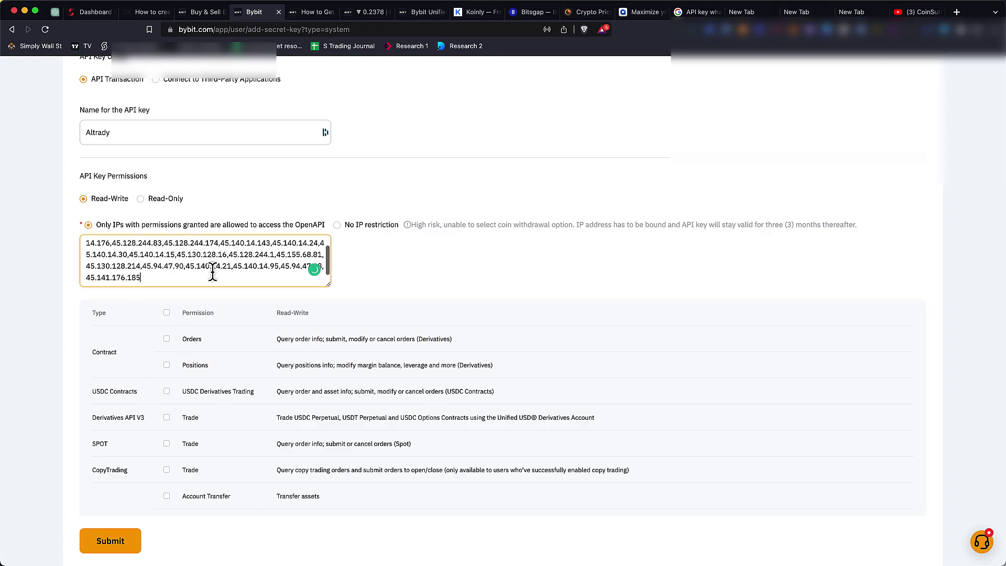
left_click(399, 276)
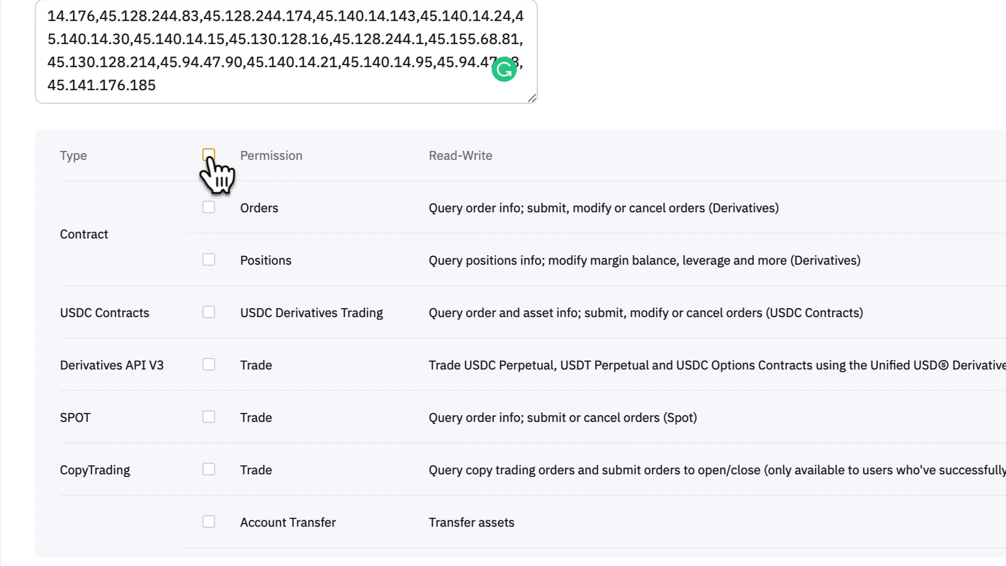
Grant all permissions, then untick Account Transfer, Subaccount Transfer, Withdrawal and NFT products
left_click(209, 154)
scroll(352, 229, "down", 2)
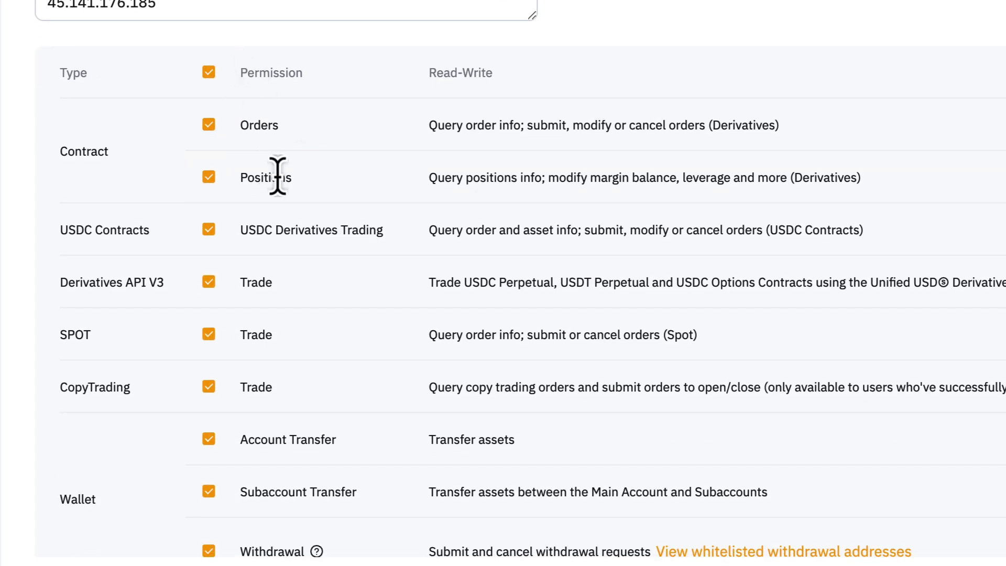
scroll(278, 173, "down", 3)
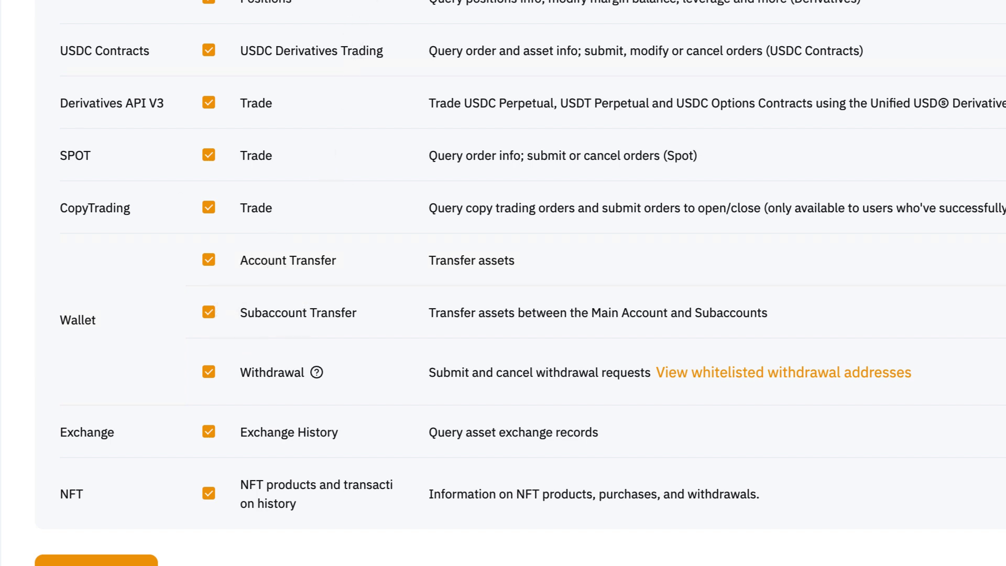
left_click(208, 260)
scroll(314, 301, "down", 2)
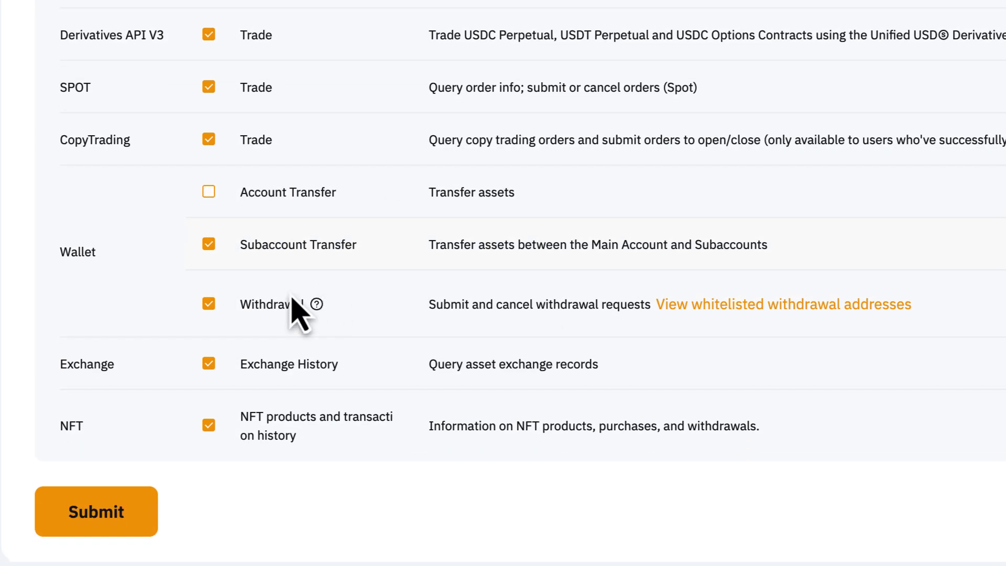
left_click(208, 244)
left_click(209, 304)
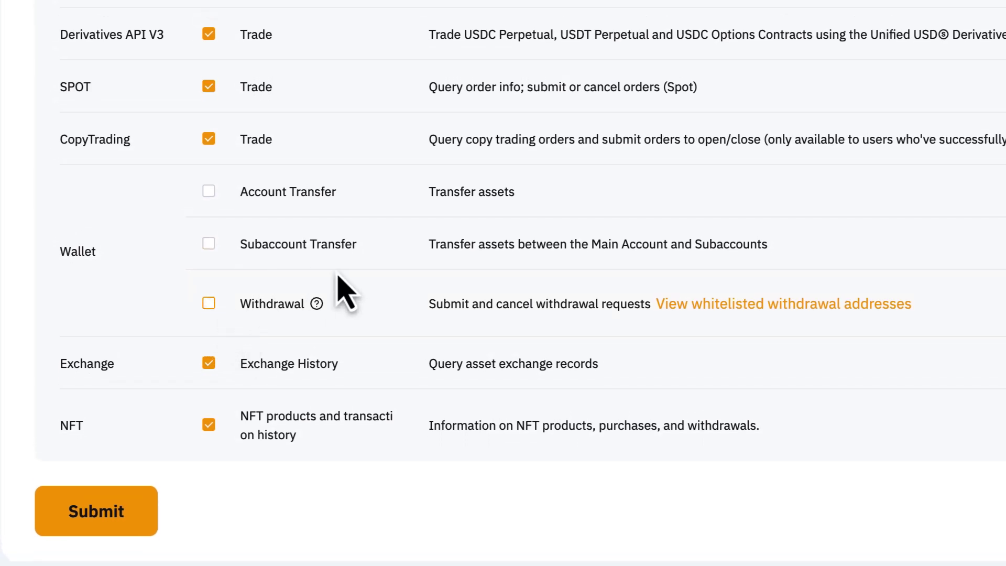
scroll(208, 244, "down", 3)
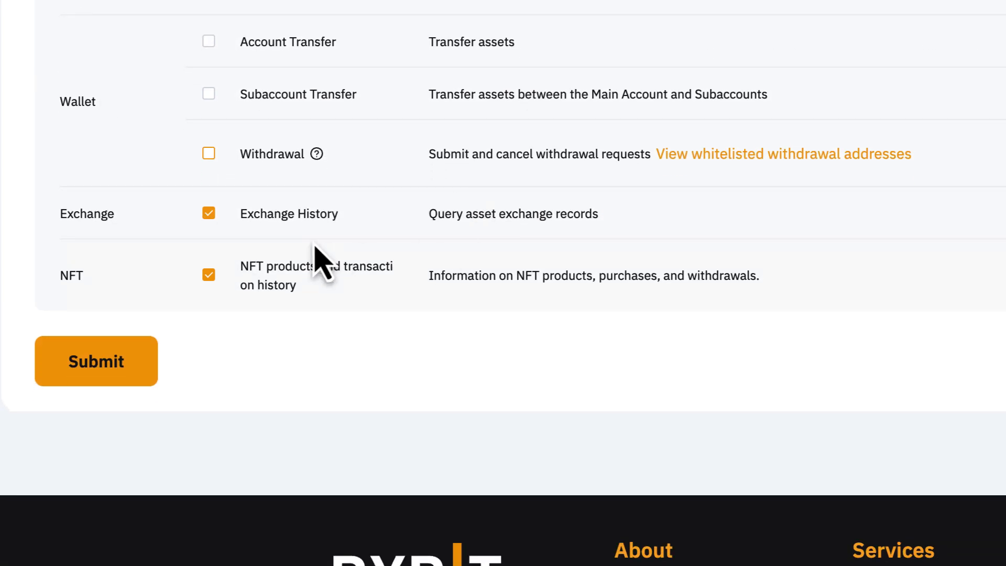
left_click(209, 275)
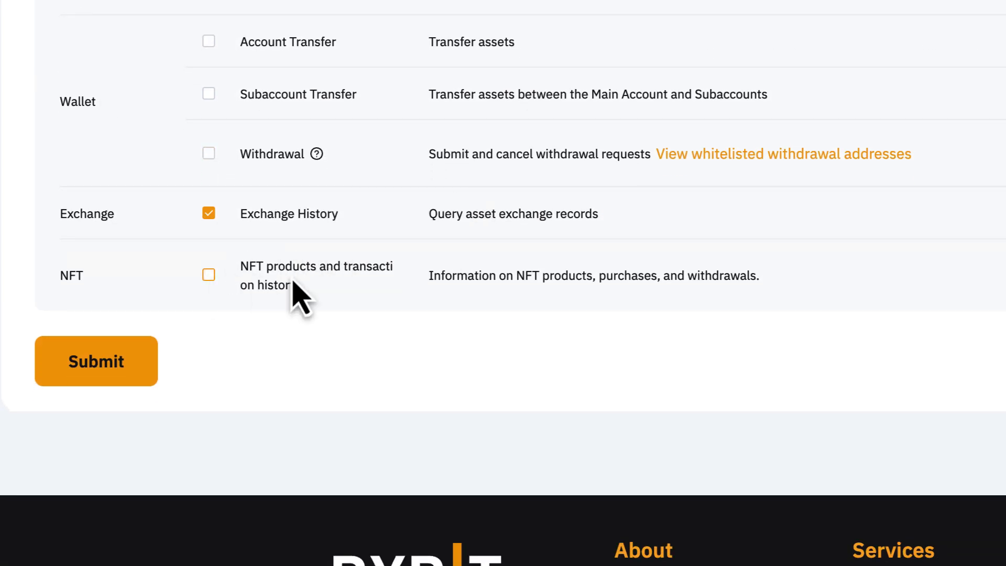
Untick the CopyTrading Trade and USDC Derivatives Trading permissions
scroll(233, 337, "up", 1)
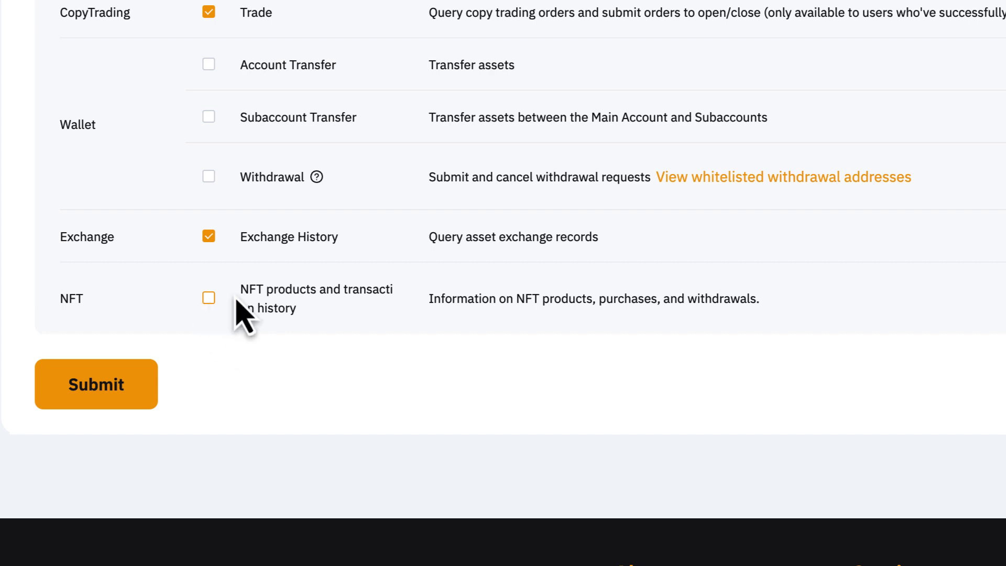
scroll(242, 314, "up", 3)
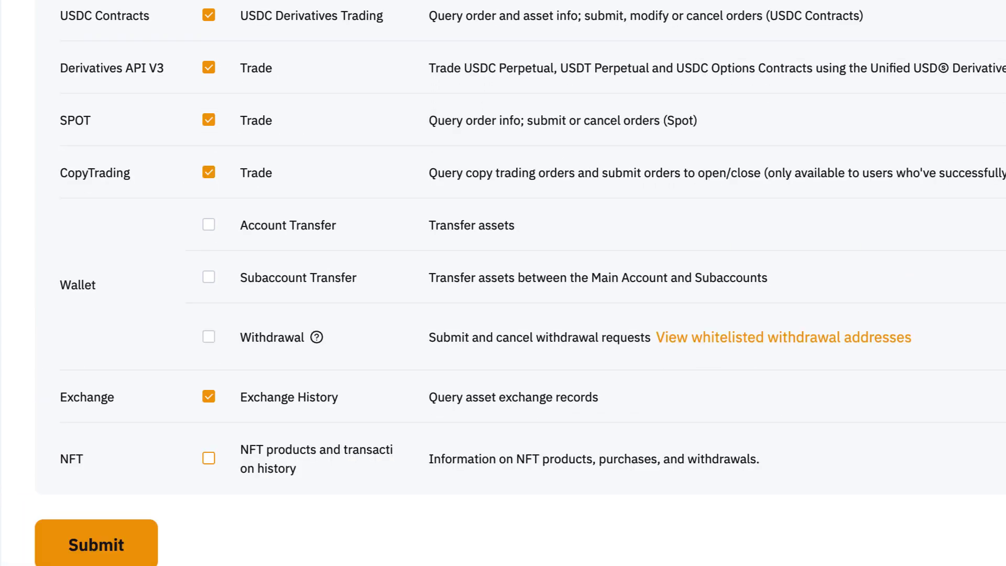
scroll(250, 360, "up", 1)
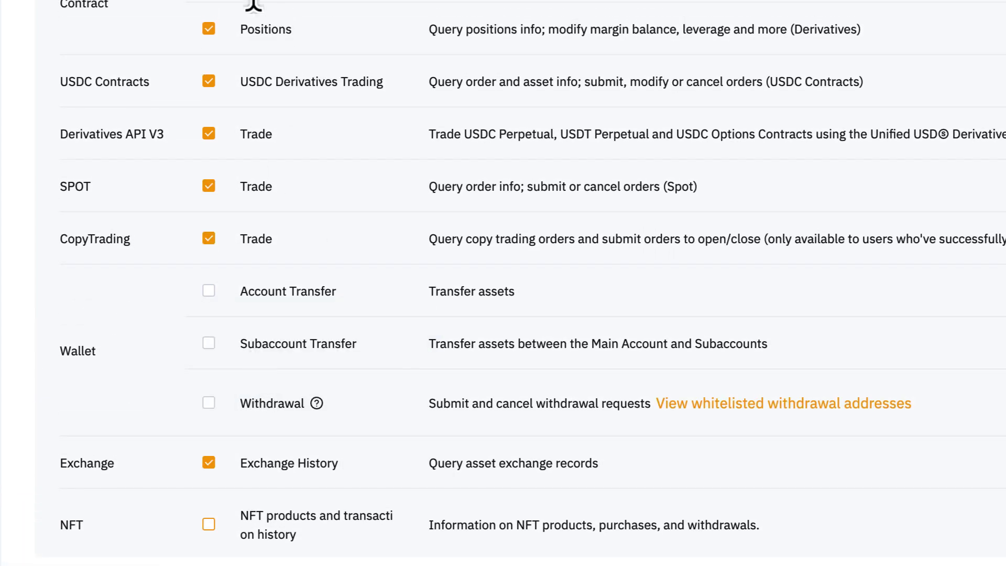
left_click(209, 239)
left_click(209, 82)
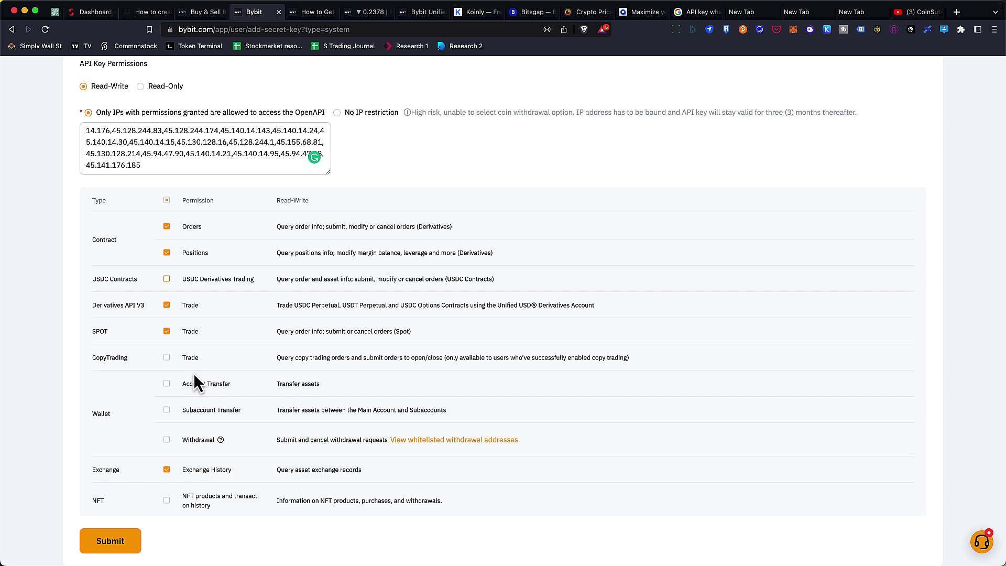
Check the CoinStats and Koinly tabs, then return to Bybit's Altrady API key form
scroll(446, 131, "up", 1)
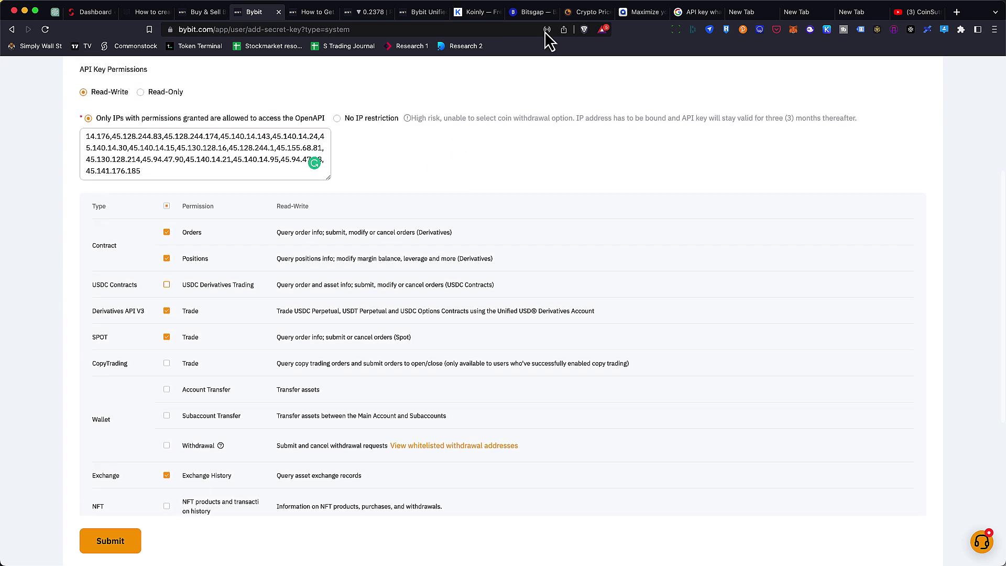
left_click(569, 12)
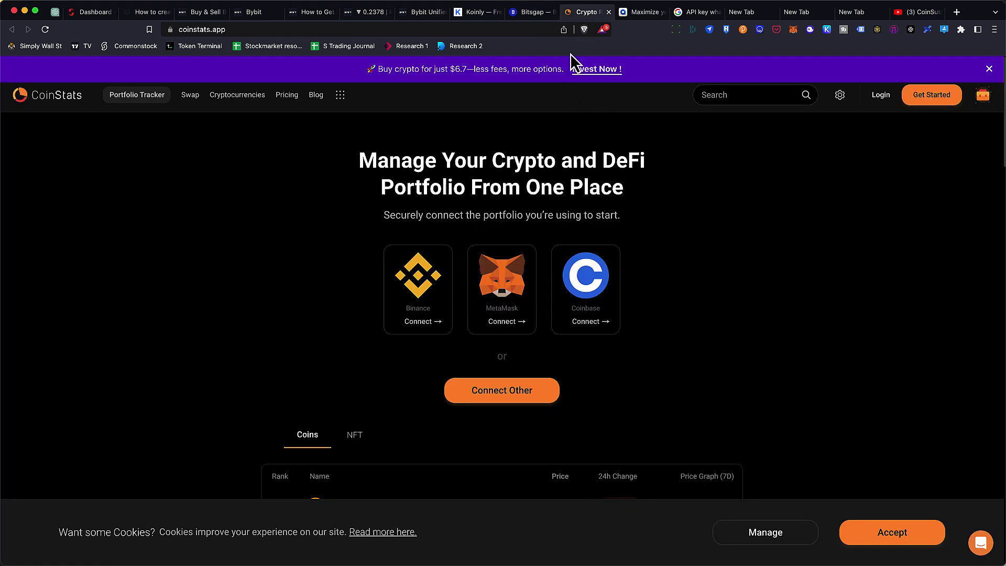
left_click(476, 12)
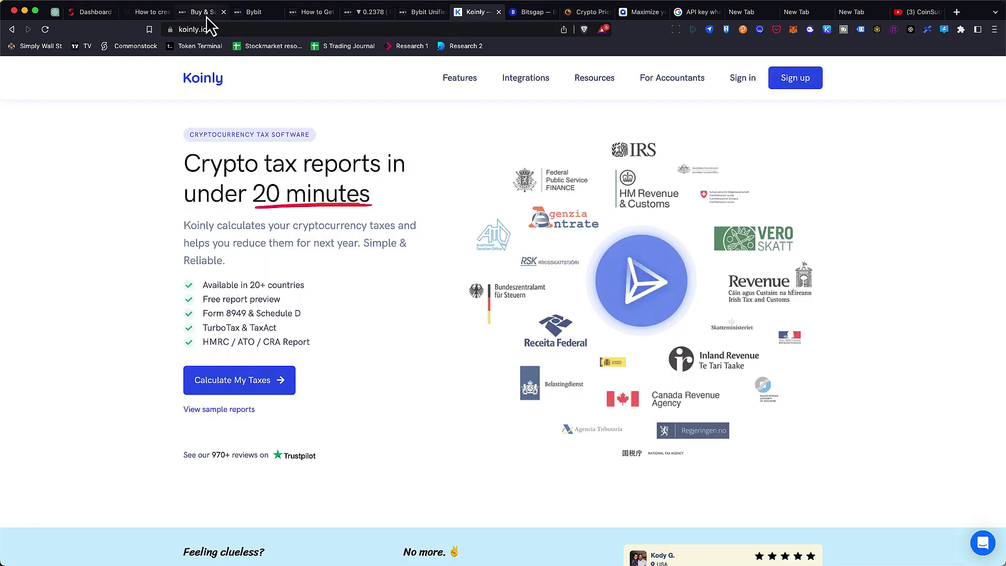
left_click(255, 15)
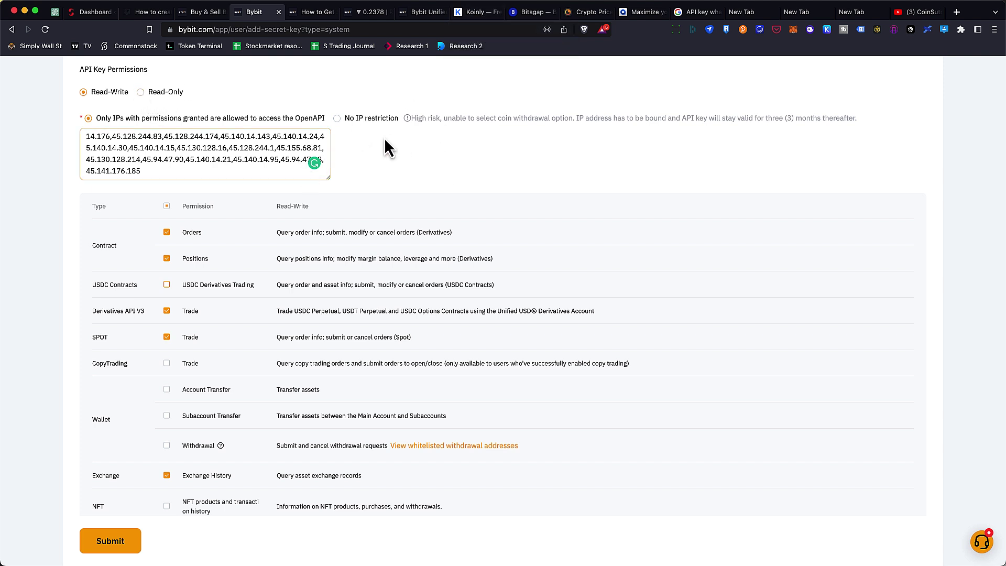
scroll(347, 191, "up", 3)
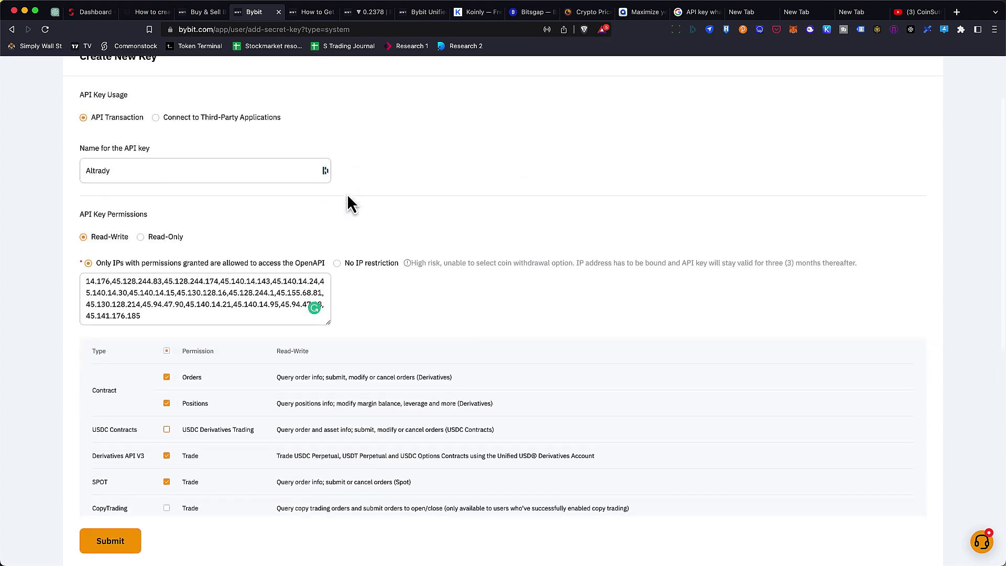
scroll(347, 192, "down", 5)
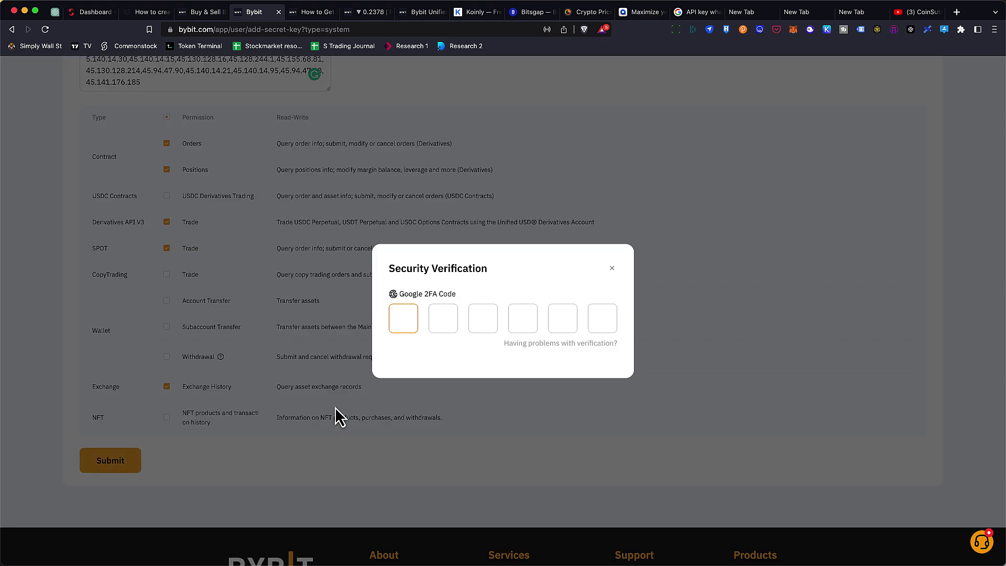
Confirm the Google 2FA code to create the Altrady key and highlight its revealed details
left_click(433, 330)
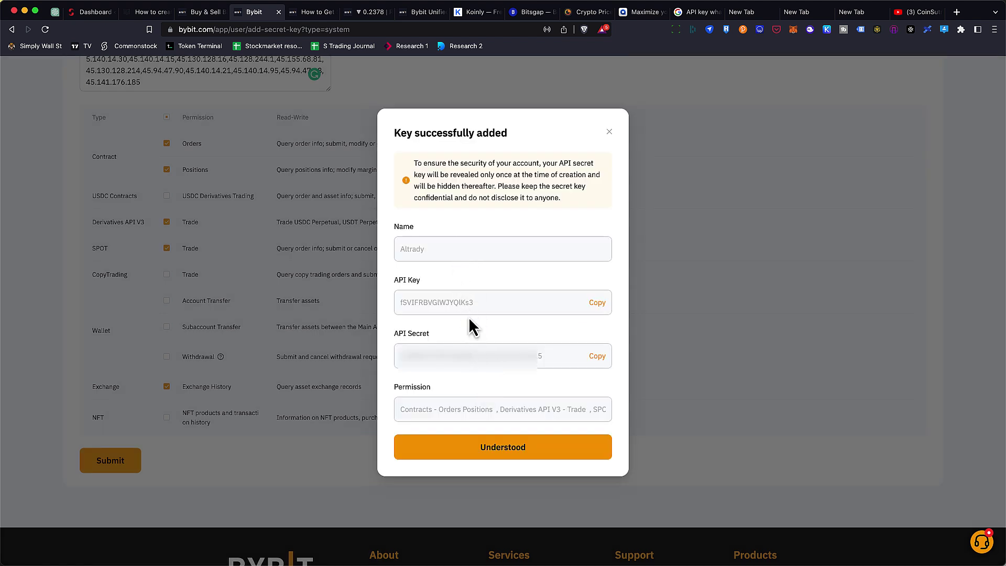
left_click_drag(410, 304, 434, 395)
left_click_drag(446, 338, 564, 309)
Copy the new Bybit API key and secret into Altrady's API key and Secret fields
left_click(597, 302)
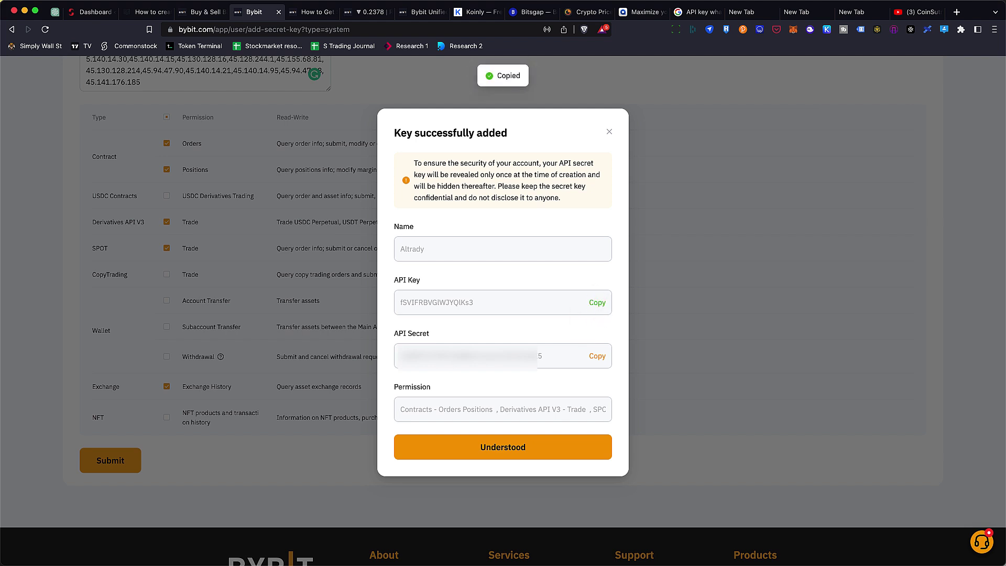
key("super+Tab")
left_click(445, 258)
key("super+v")
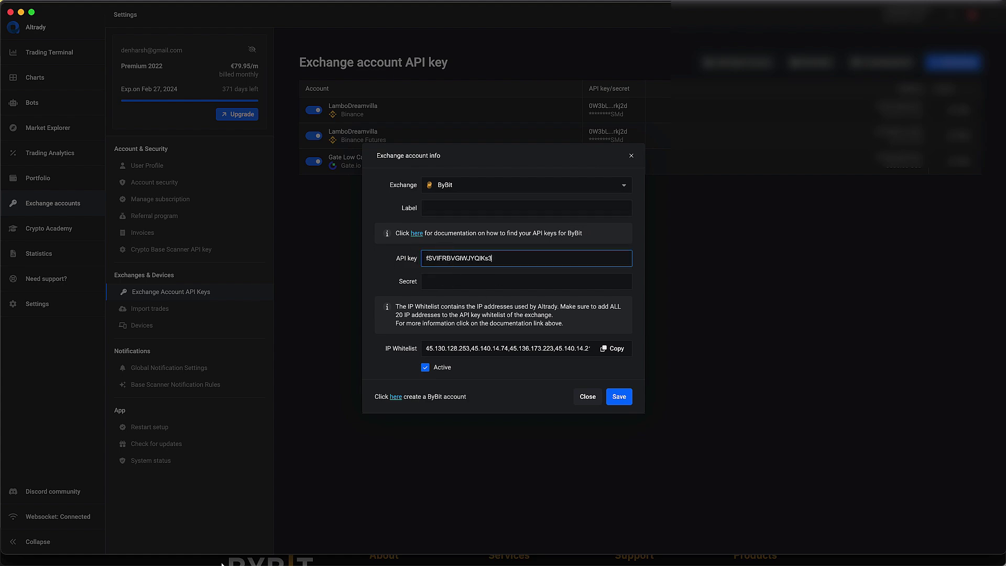
key("super+Tab")
left_click(596, 355)
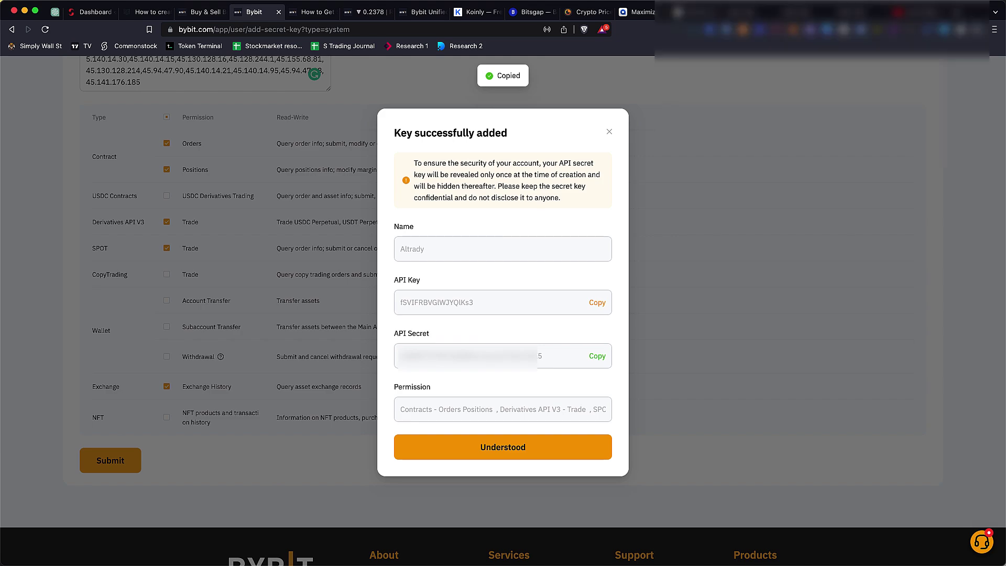
key("super+Tab")
left_click(467, 281)
key("super+v")
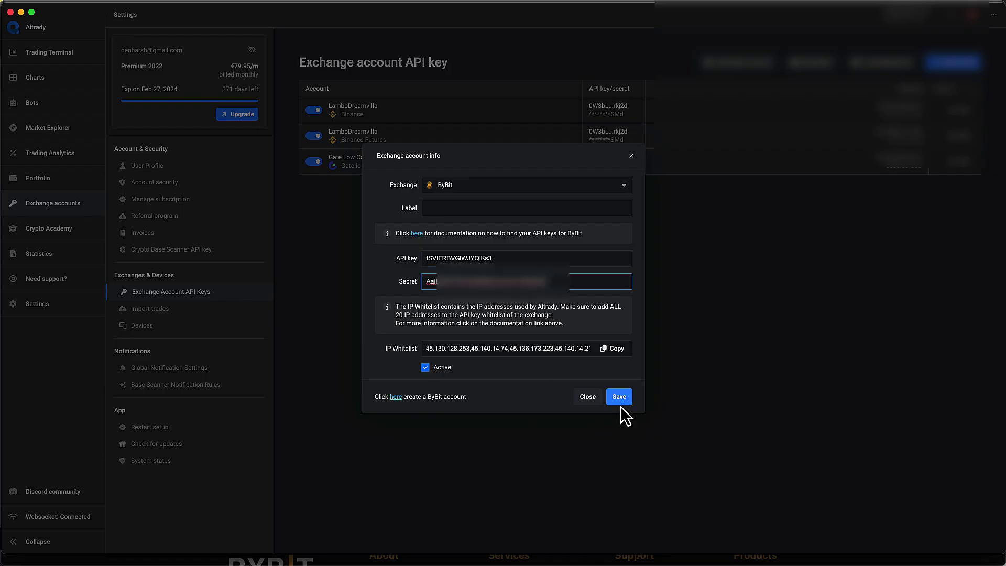
Label the Altrady exchange account 'Bybit Spot', save it and add it
left_click(435, 208)
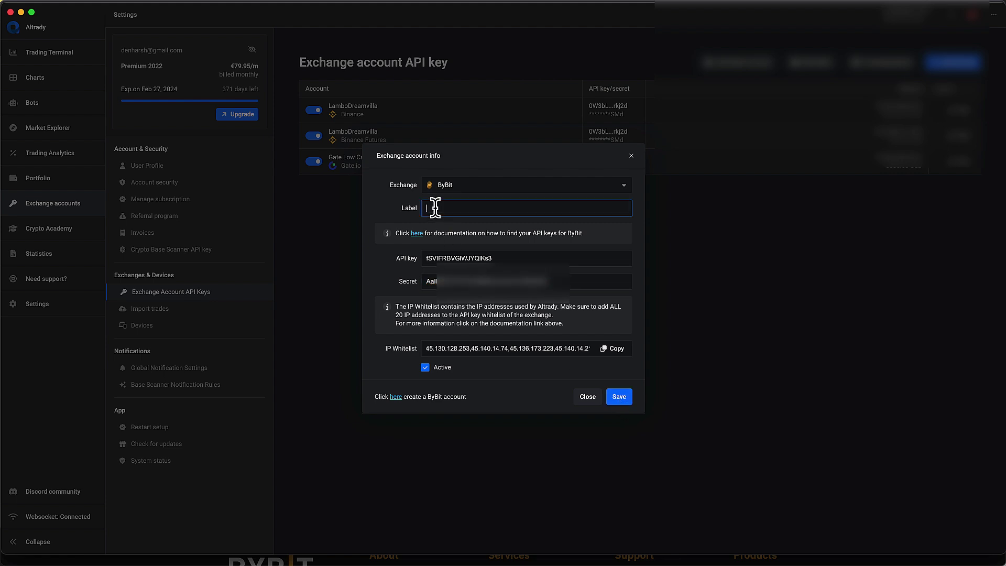
type("Bybit Spot")
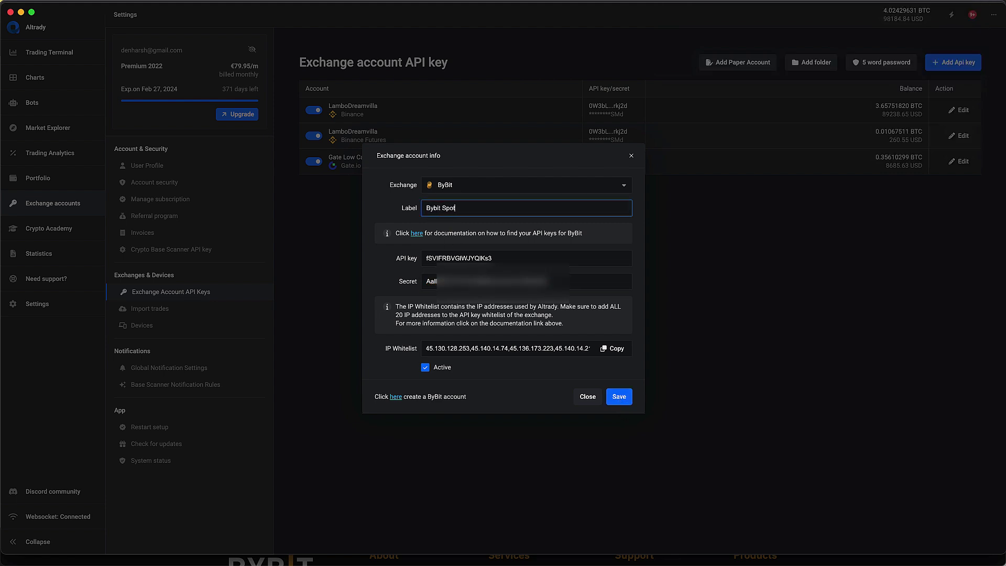
left_click(619, 399)
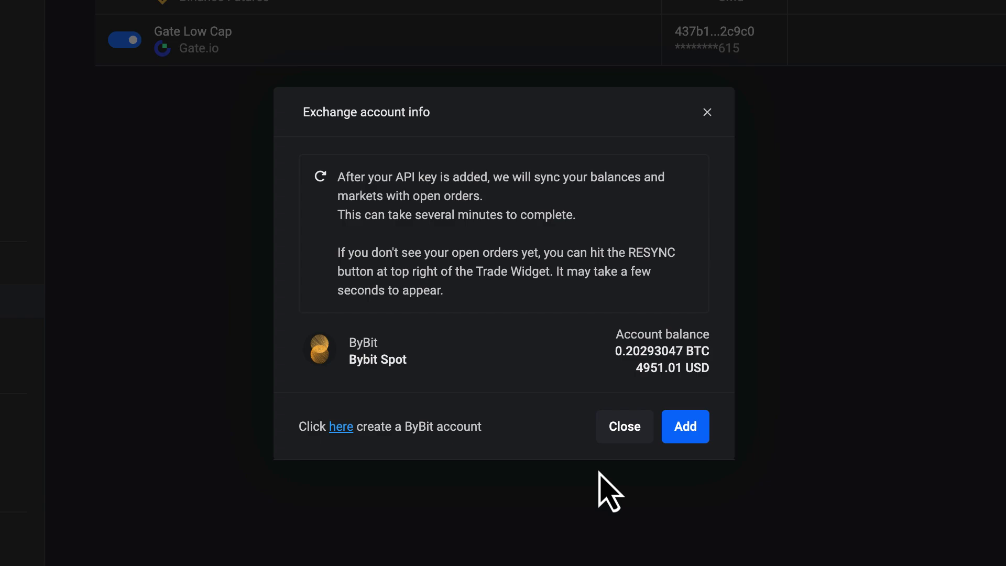
left_click(684, 428)
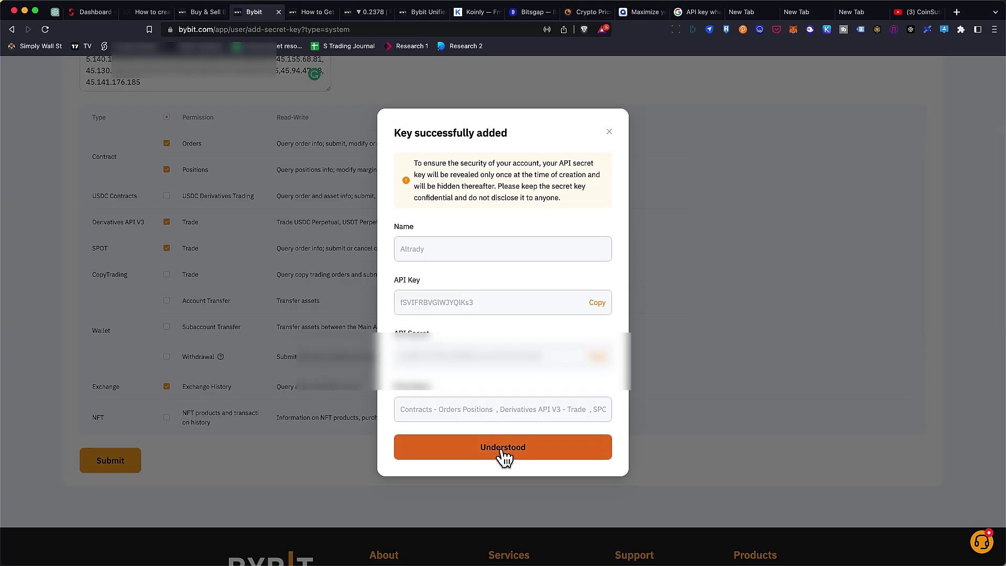
Dismiss the key notice, review the Altrady key entry, and leave its Edit page without saving
left_click(503, 447)
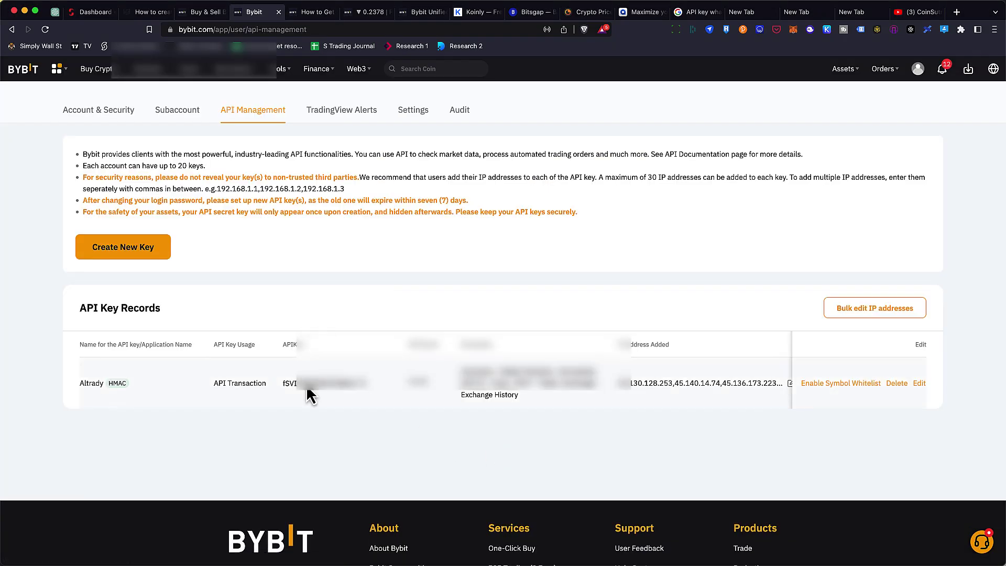
scroll(317, 401, "down", 1)
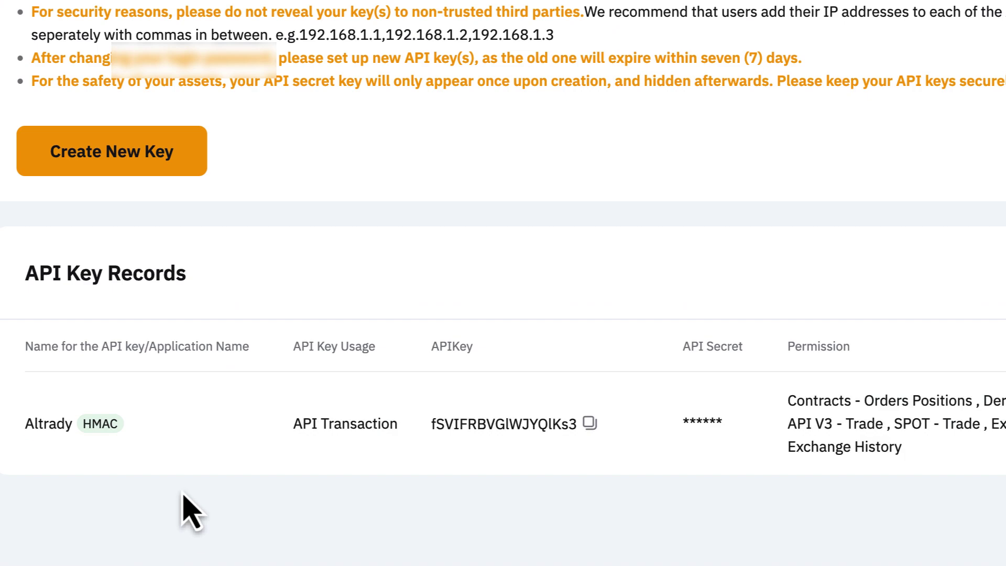
left_click_drag(431, 423, 552, 425)
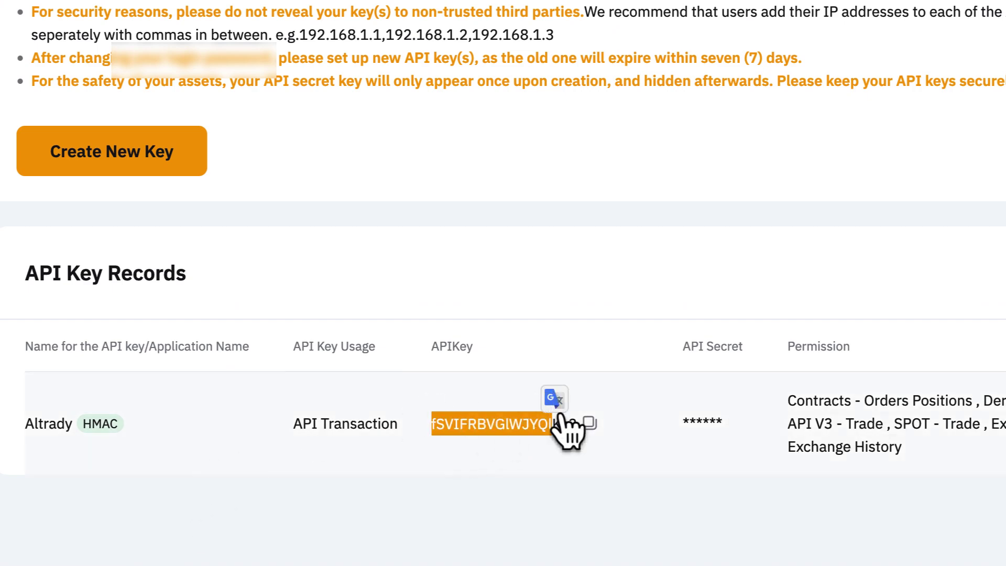
left_click_drag(686, 421, 726, 422)
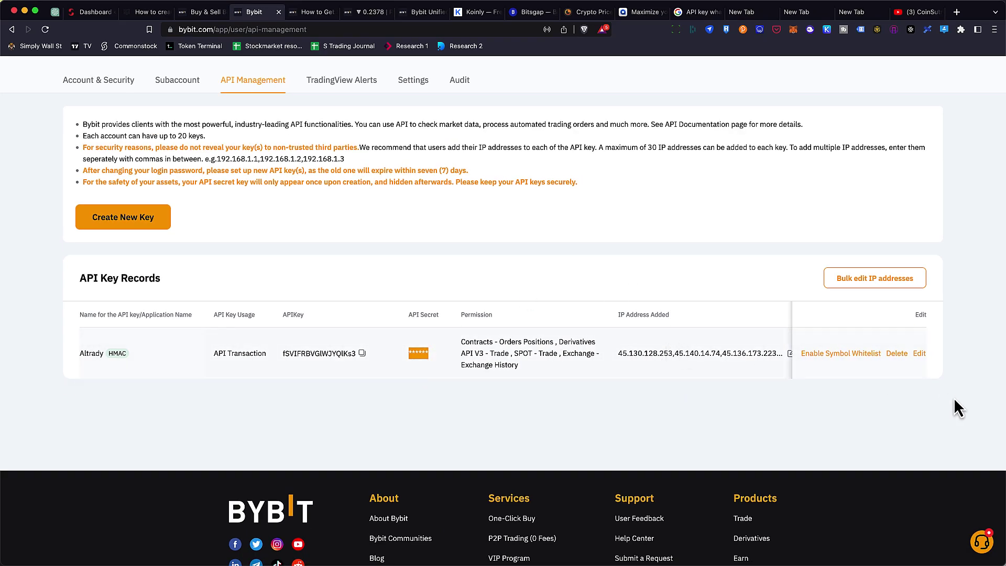
left_click(920, 354)
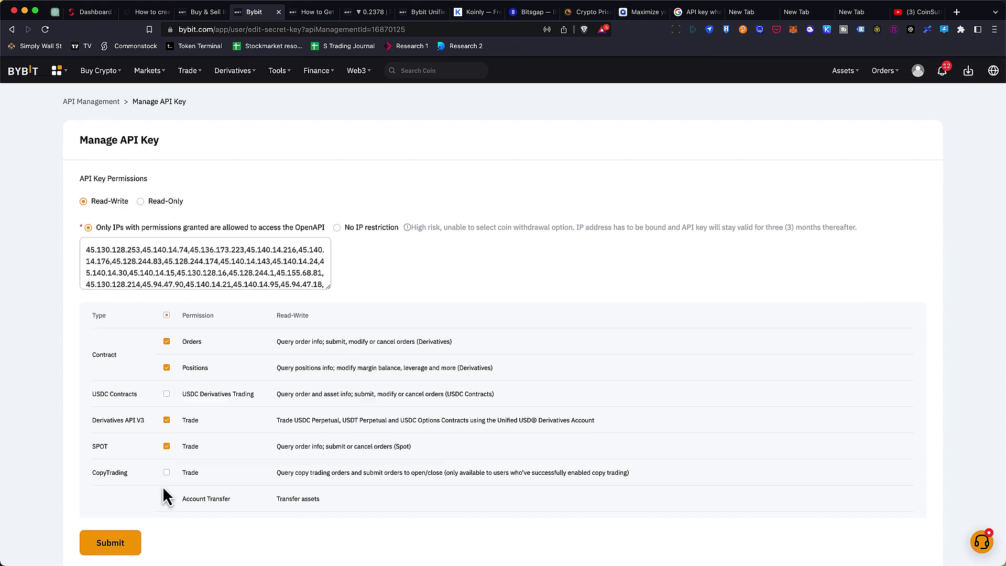
left_click(98, 100)
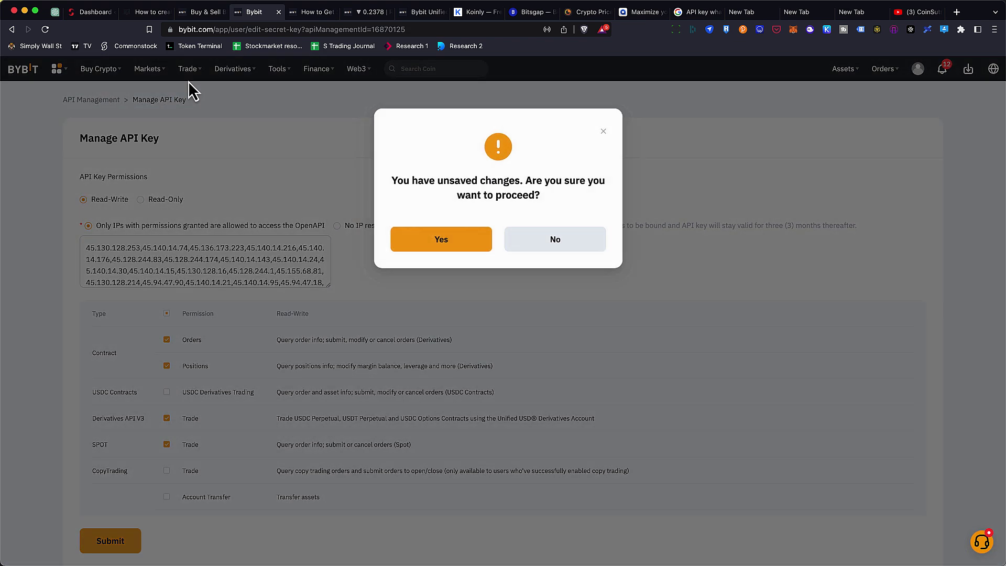
left_click(471, 255)
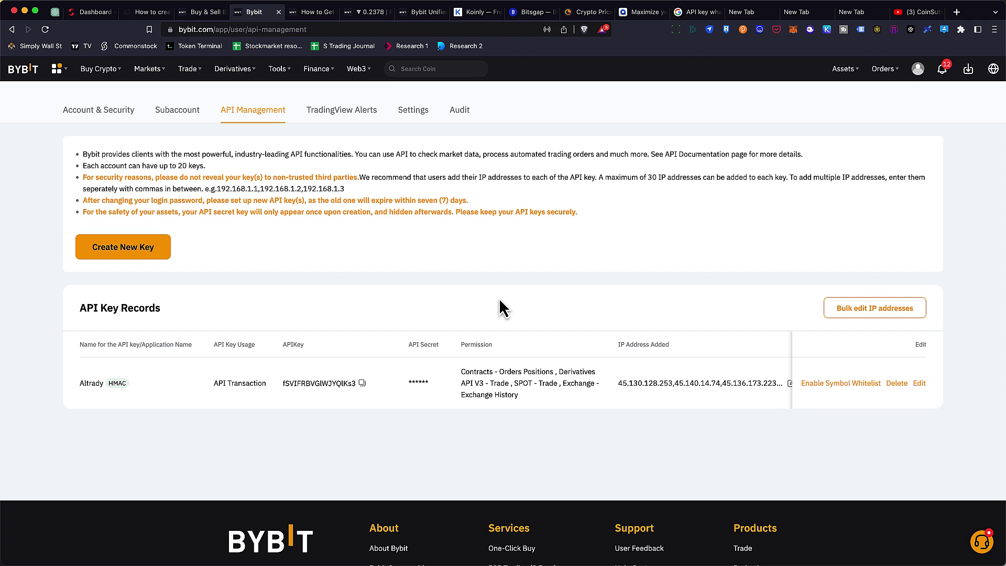
Cycle through the Koinly, Bitsgap, CoinStats and Altrady tabs, then go to the Bybit homepage
left_click(480, 16)
left_click(545, 24)
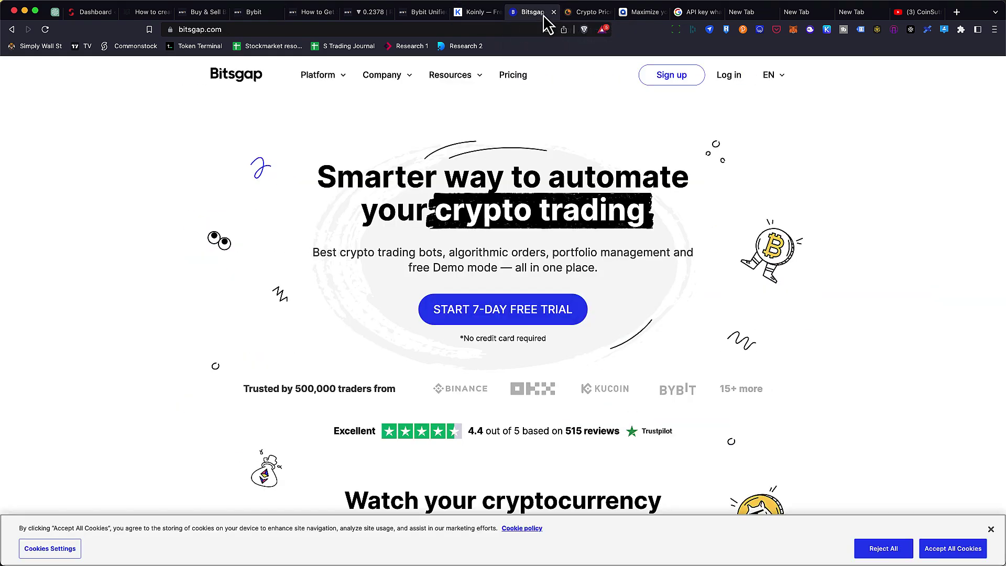
left_click(596, 22)
left_click(640, 17)
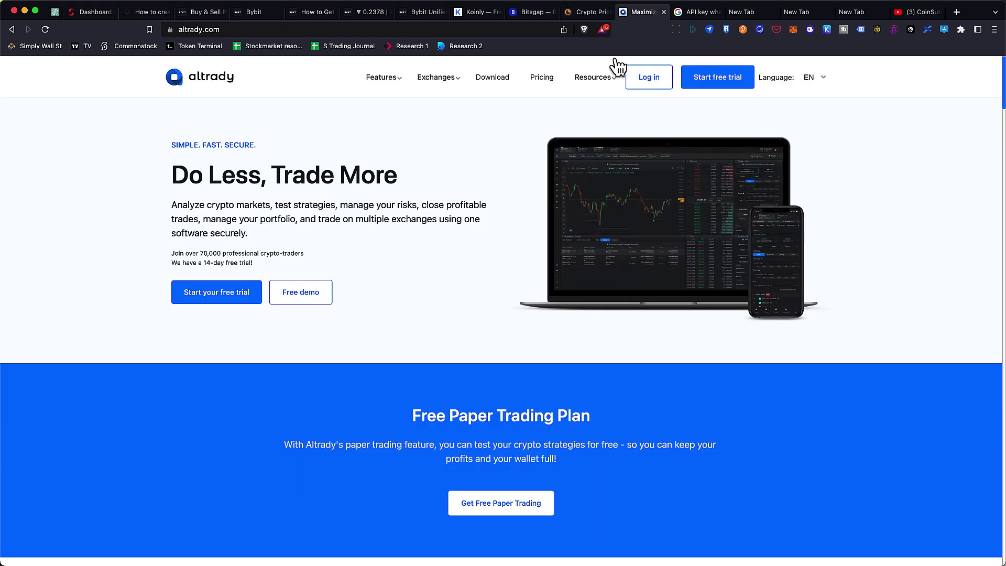
mouse_move(615, 71)
left_click(250, 15)
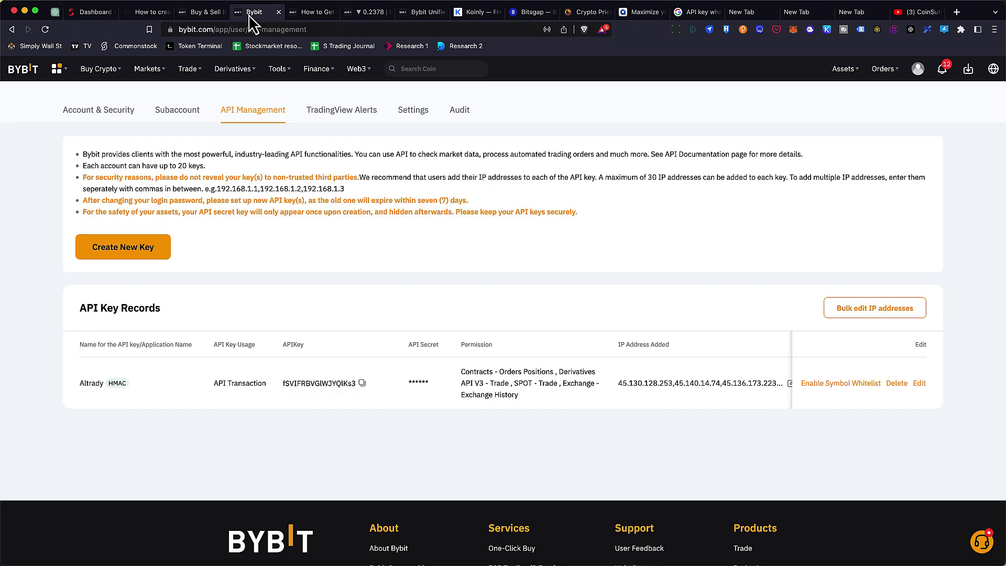
left_click(199, 15)
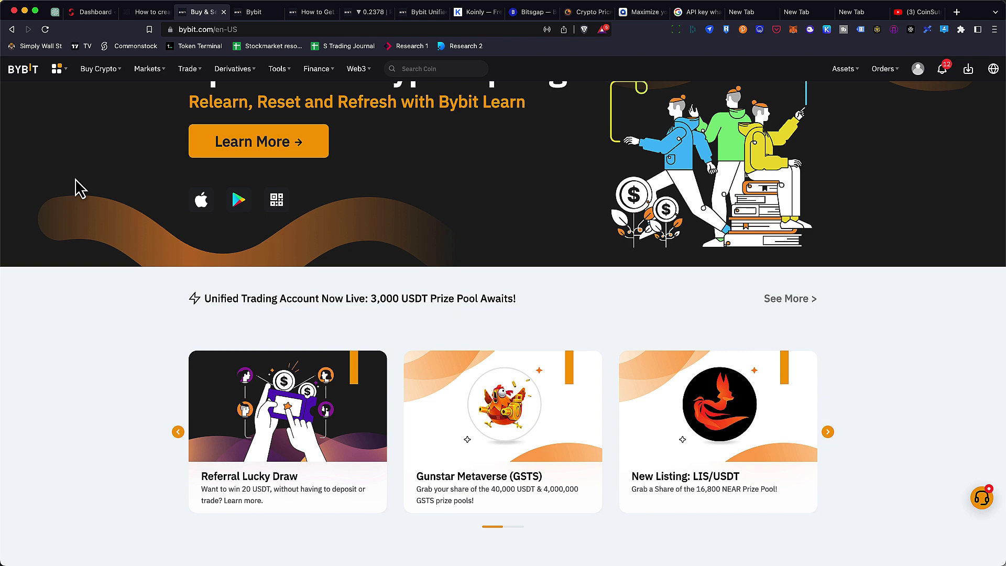
scroll(75, 178, "down", 1)
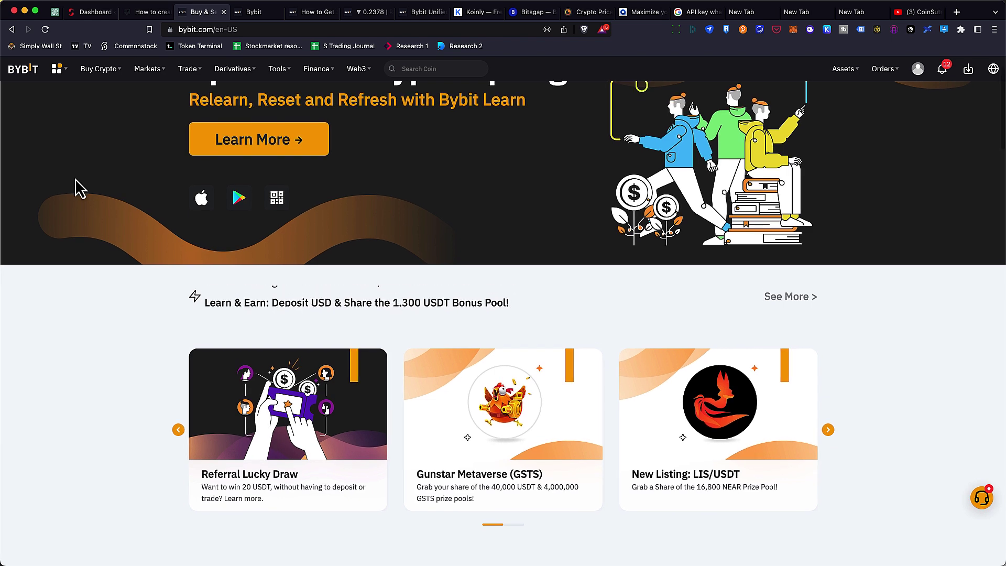